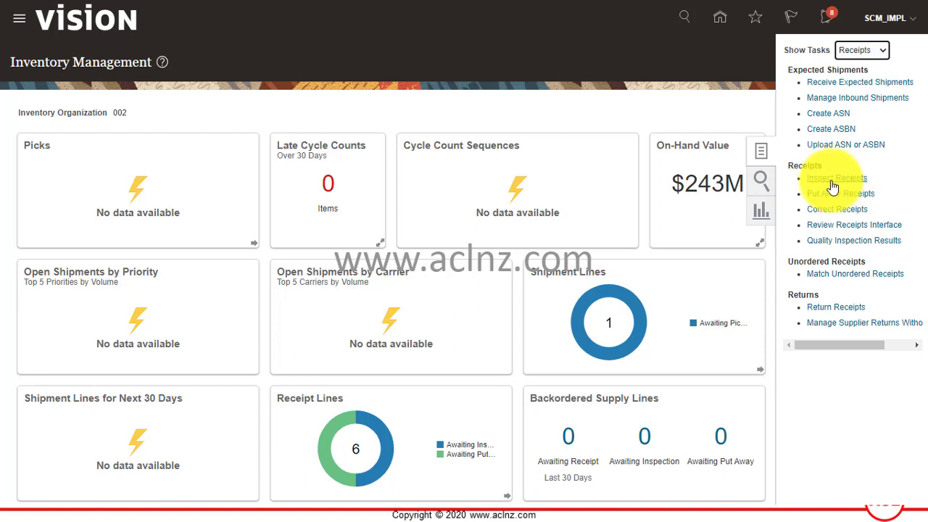
Open the Inspect Receipts task and try to look up in-transit shipment 60051 as a search criterion
{"action": "left_click", "coordinate": [832, 179]}
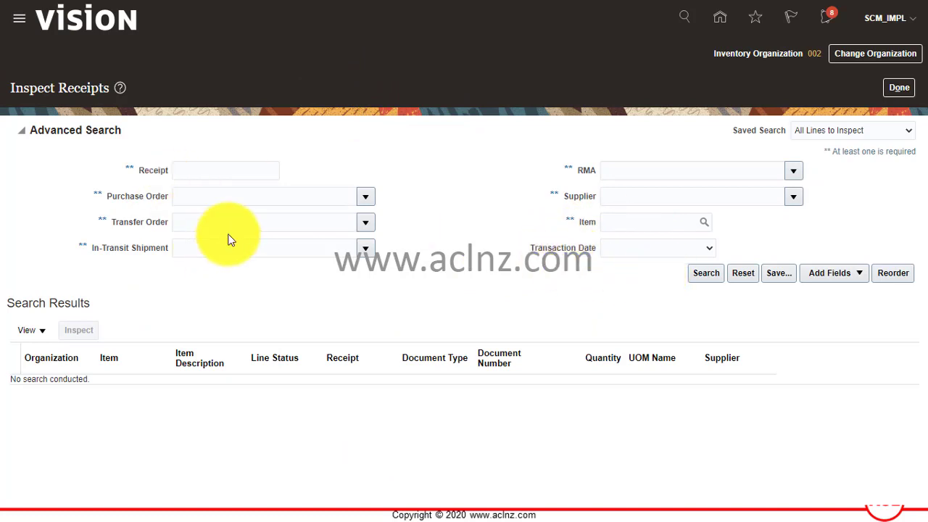
{"action": "left_click", "coordinate": [283, 249]}
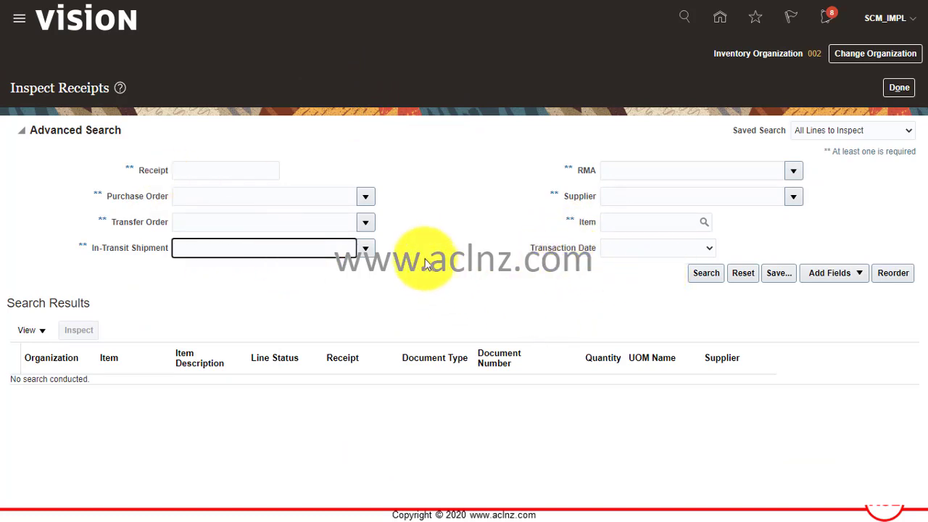
{"action": "key", "text": "Tab"}
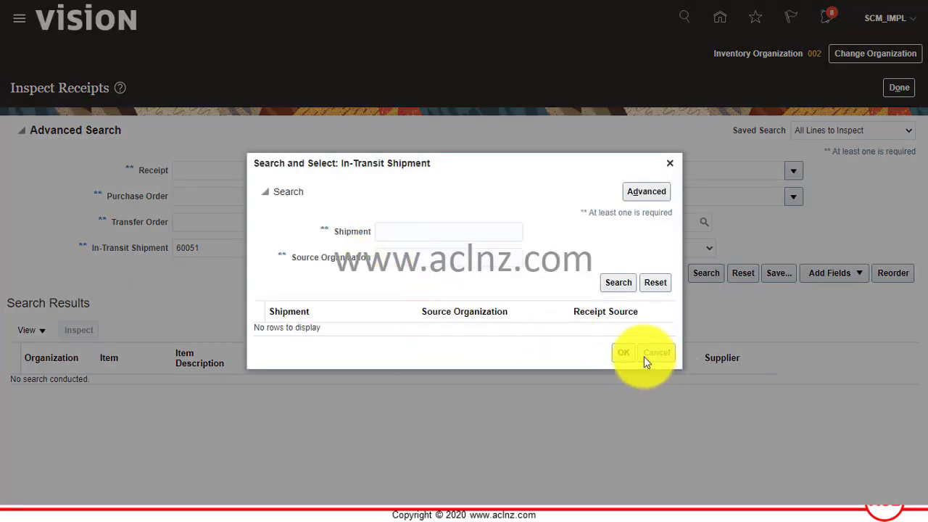
{"action": "left_click", "coordinate": [491, 232]}
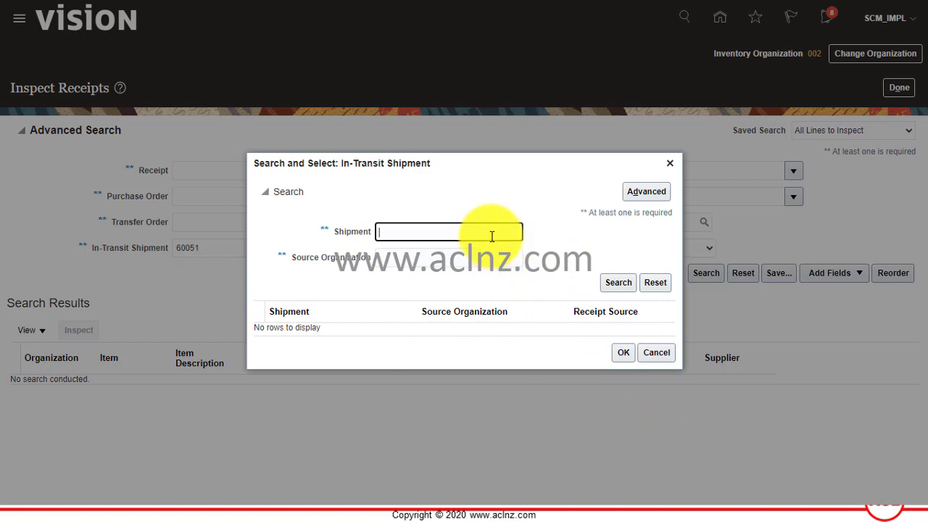
{"action": "type", "text": "60051"}
{"action": "key", "text": "Tab"}
{"action": "left_click", "coordinate": [618, 282]}
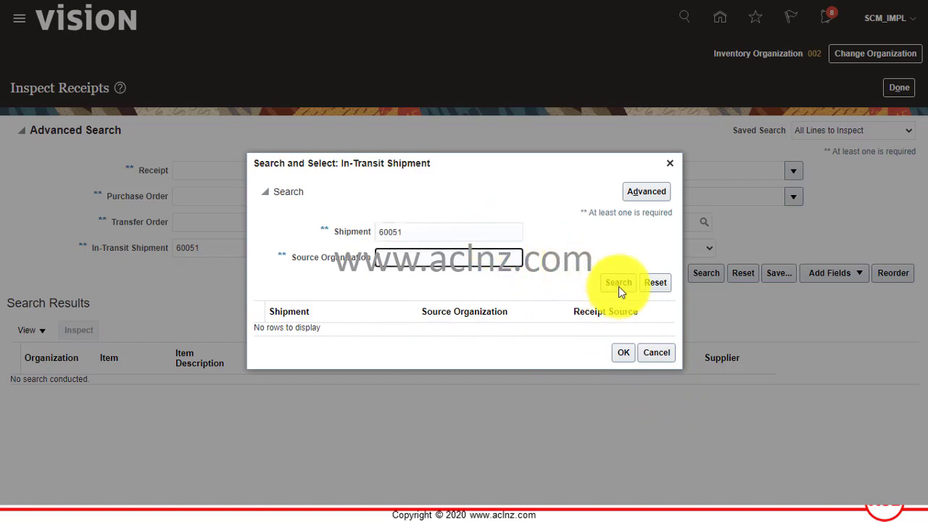
{"action": "left_click", "coordinate": [656, 355]}
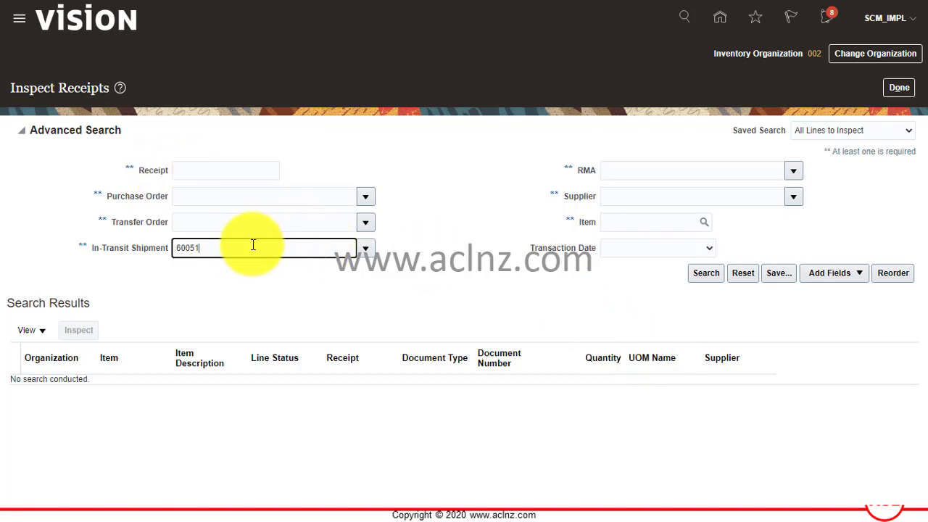
Search the lines to inspect by receipt number 60051 instead of by in-transit shipment, and finish the inspection task
{"action": "key", "text": "ctrl+a"}
{"action": "key", "text": "ctrl+x"}
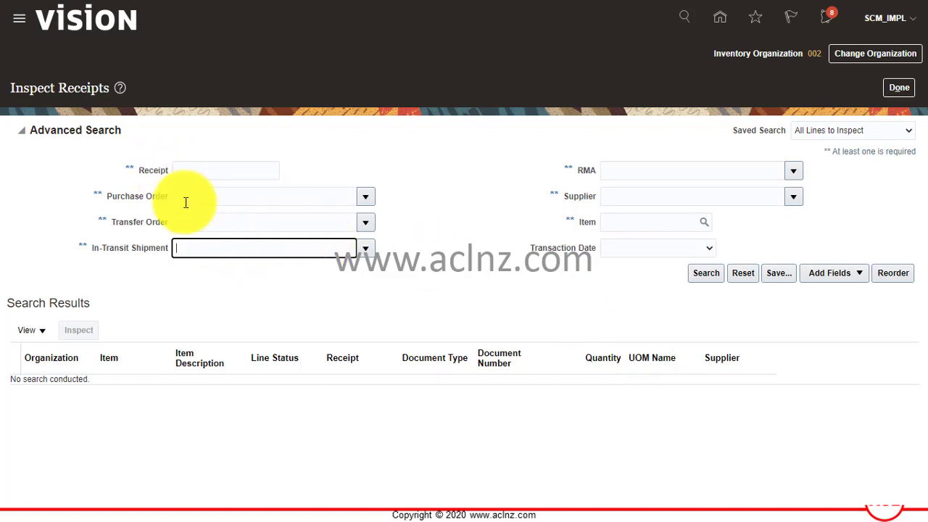
{"action": "left_click", "coordinate": [193, 172]}
{"action": "key", "text": "ctrl+v"}
{"action": "key", "text": "Tab"}
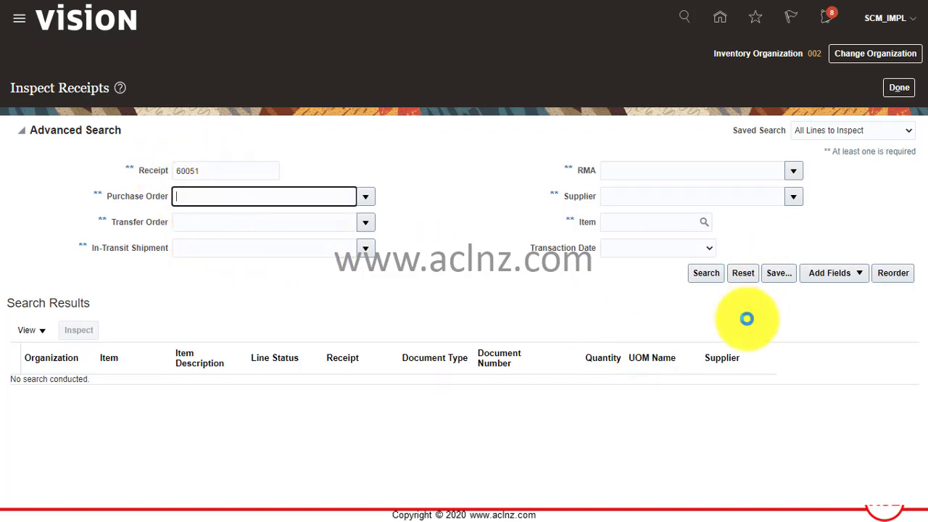
{"action": "left_click", "coordinate": [707, 274]}
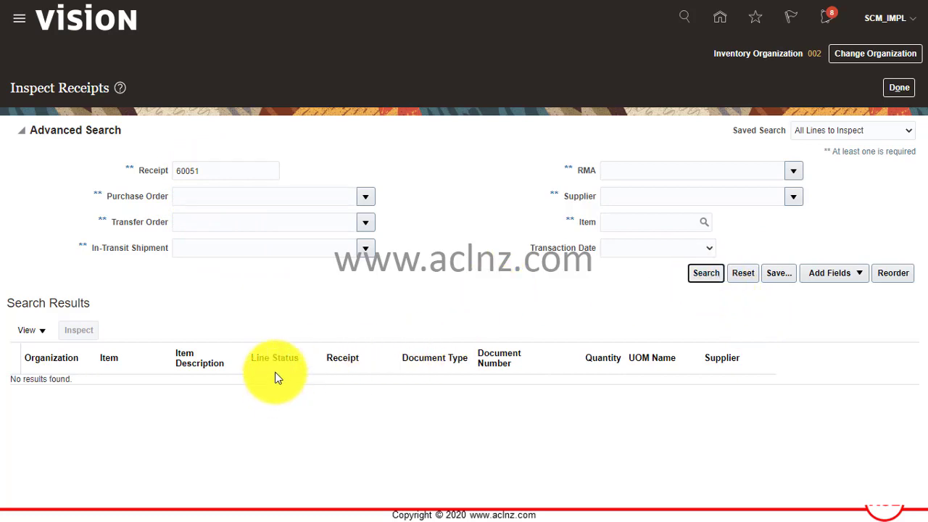
{"action": "left_click", "coordinate": [902, 95]}
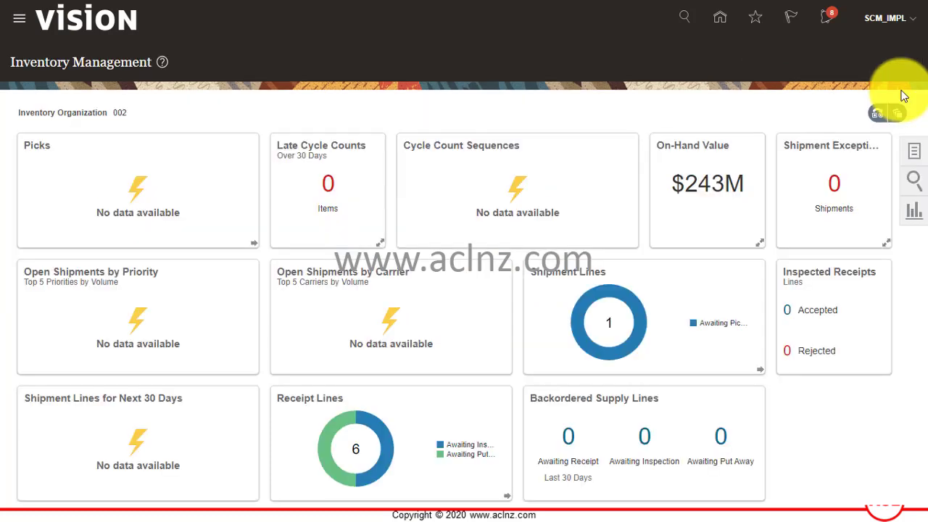
Open the Put Away Receipts task and search for receipt 60051
{"action": "left_click", "coordinate": [917, 154]}
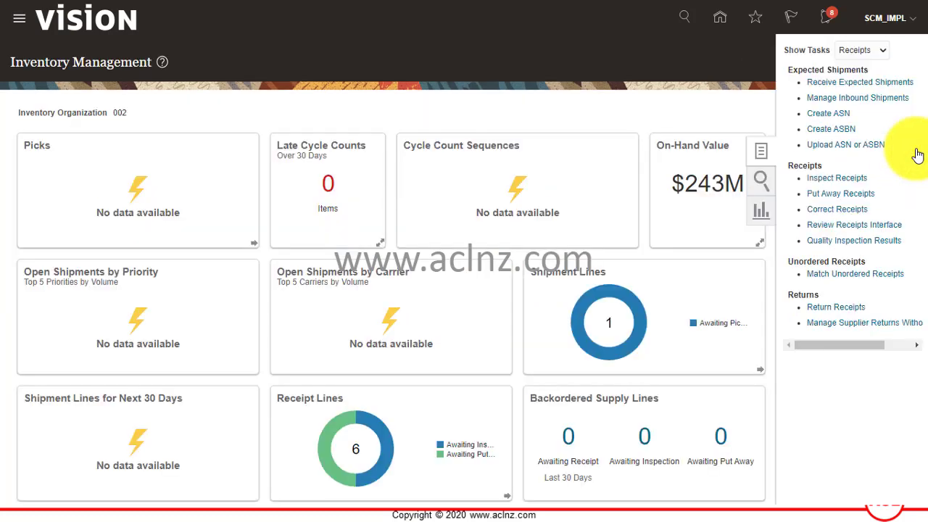
{"action": "left_click", "coordinate": [853, 193]}
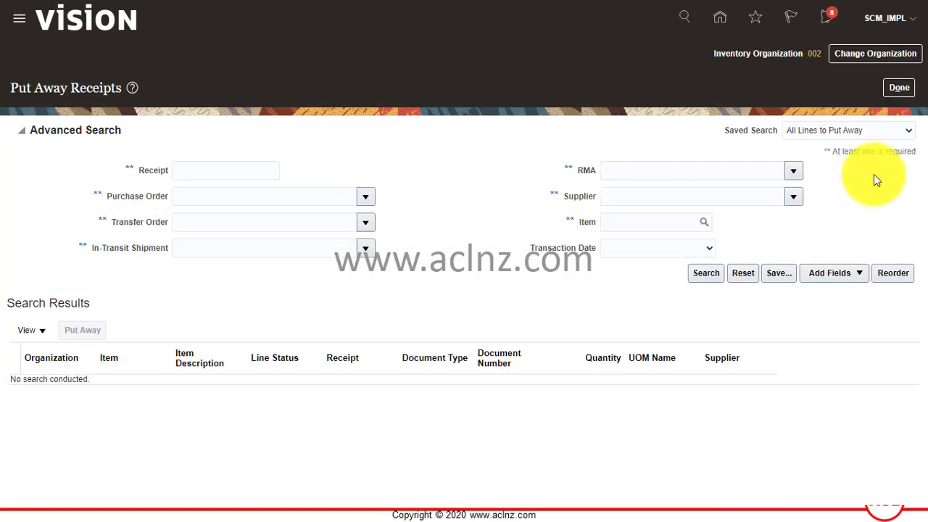
{"action": "left_click", "coordinate": [207, 167]}
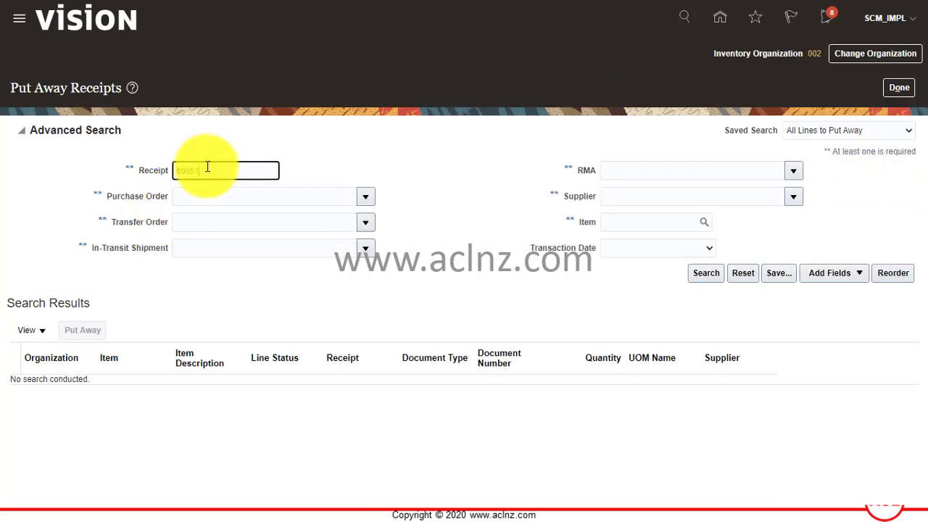
{"action": "key", "text": "Tab"}
{"action": "left_click", "coordinate": [704, 274]}
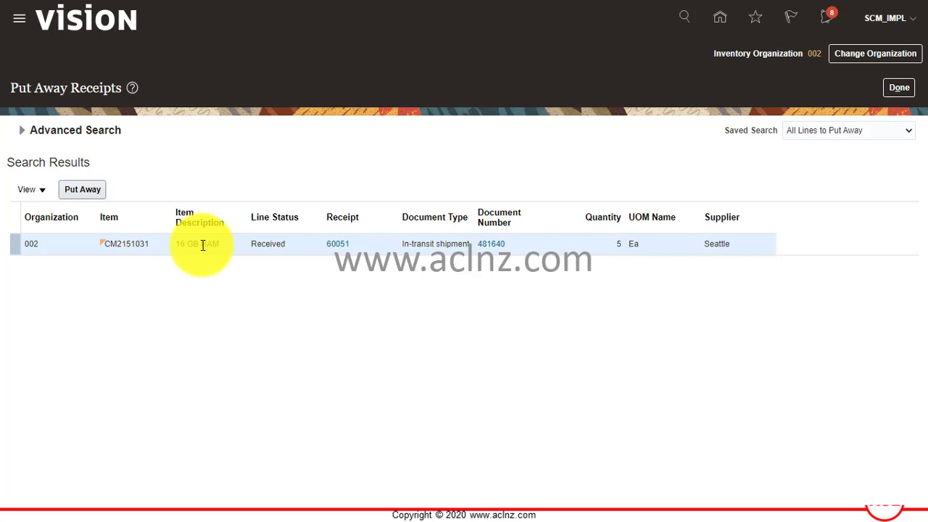
Start the put away of the 16 GB RAM line and choose Completed as its subinventory
{"action": "left_click", "coordinate": [203, 245]}
{"action": "left_click", "coordinate": [78, 192]}
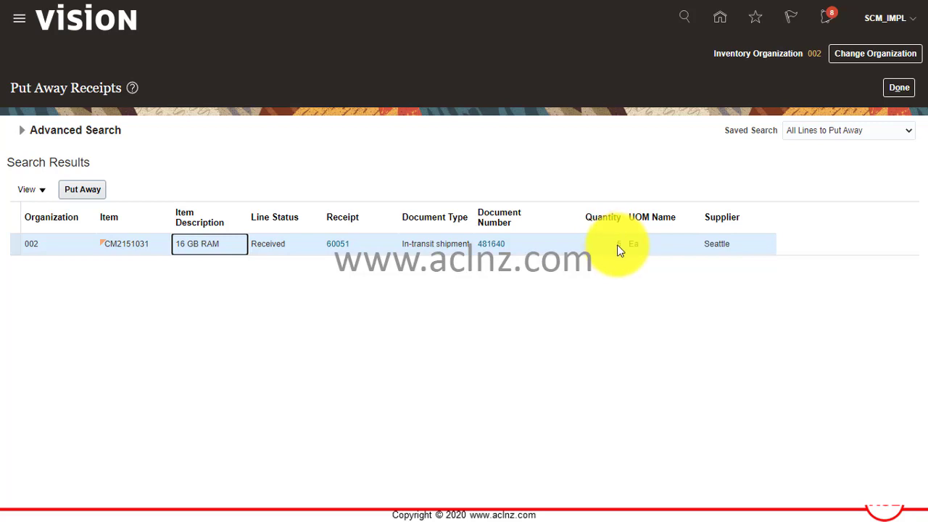
{"action": "left_click", "coordinate": [85, 190]}
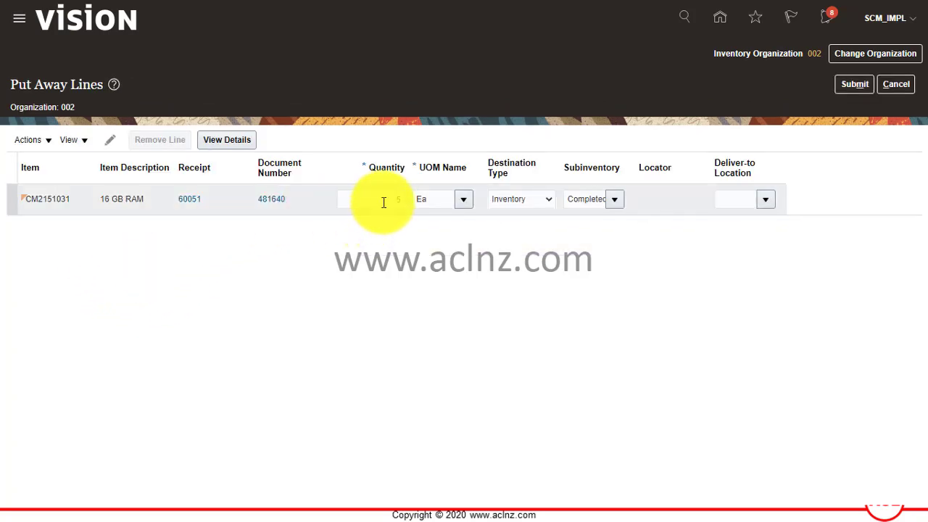
{"action": "left_click", "coordinate": [615, 195]}
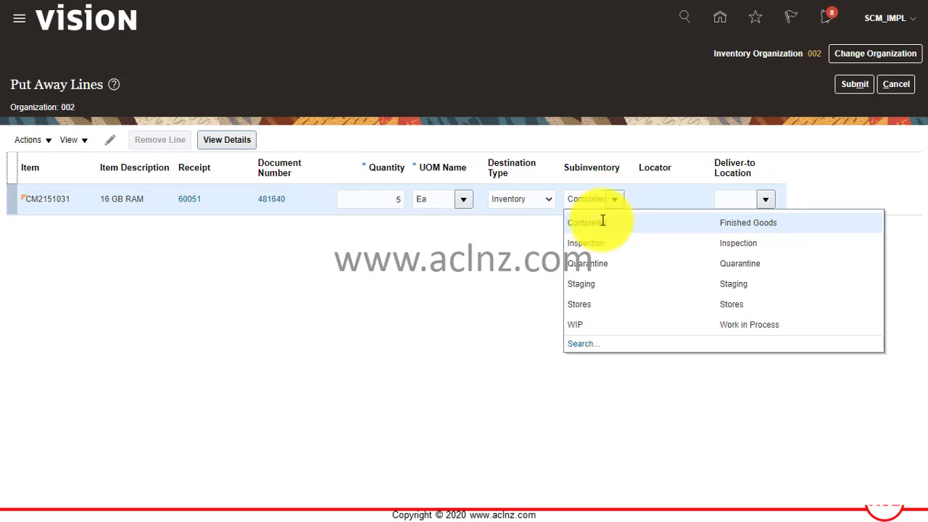
{"action": "left_click", "coordinate": [603, 221]}
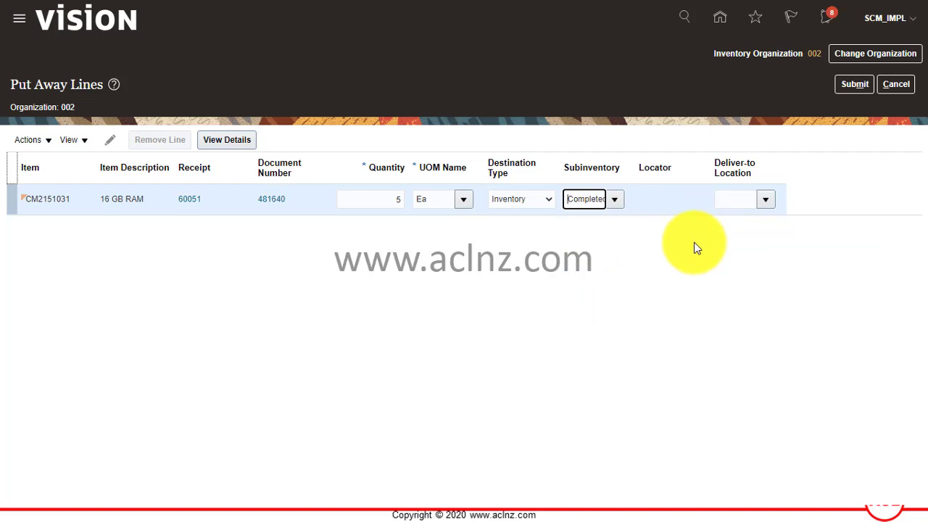
Find Atlanta among the locations and assign the entry with code E360USLOC005 as the line's deliver-to location
{"action": "left_click", "coordinate": [764, 200]}
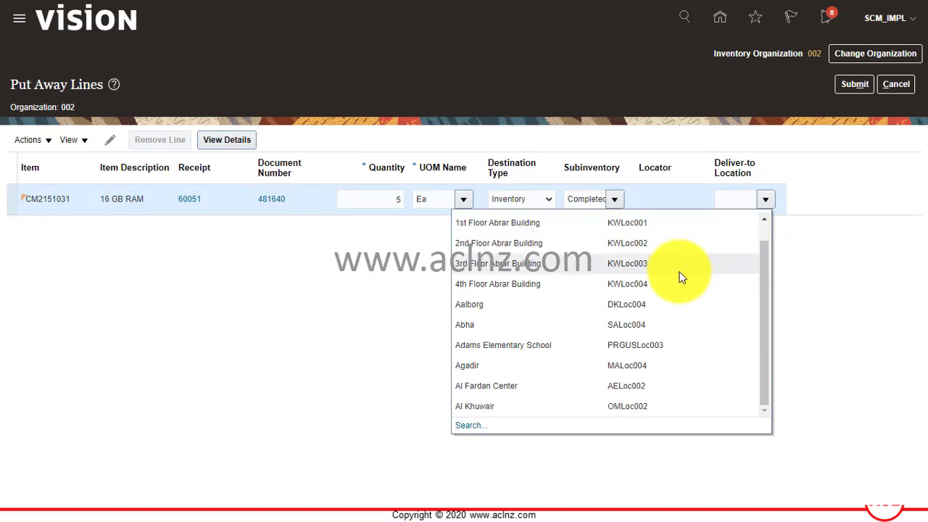
{"action": "scroll", "coordinate": [475, 404], "scroll_direction": "down", "scroll_amount": 1}
{"action": "left_click", "coordinate": [468, 427]}
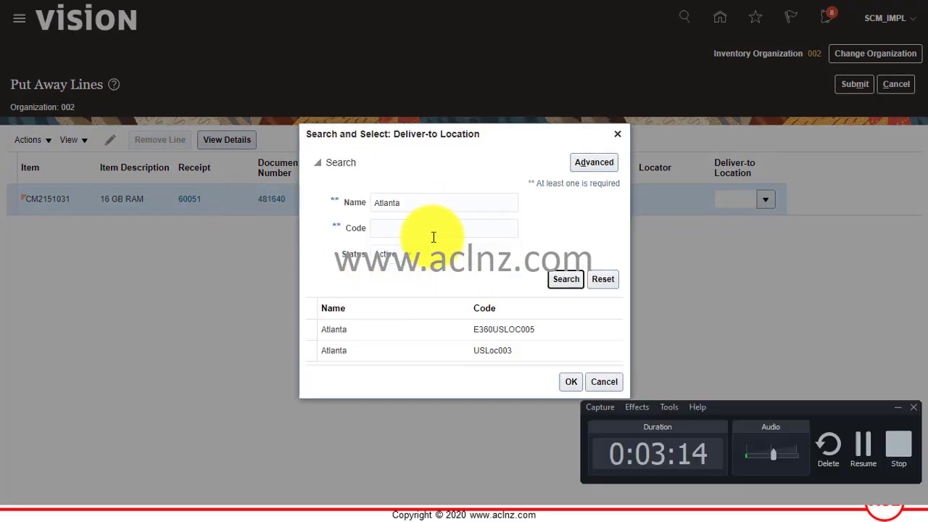
{"action": "left_click", "coordinate": [346, 335]}
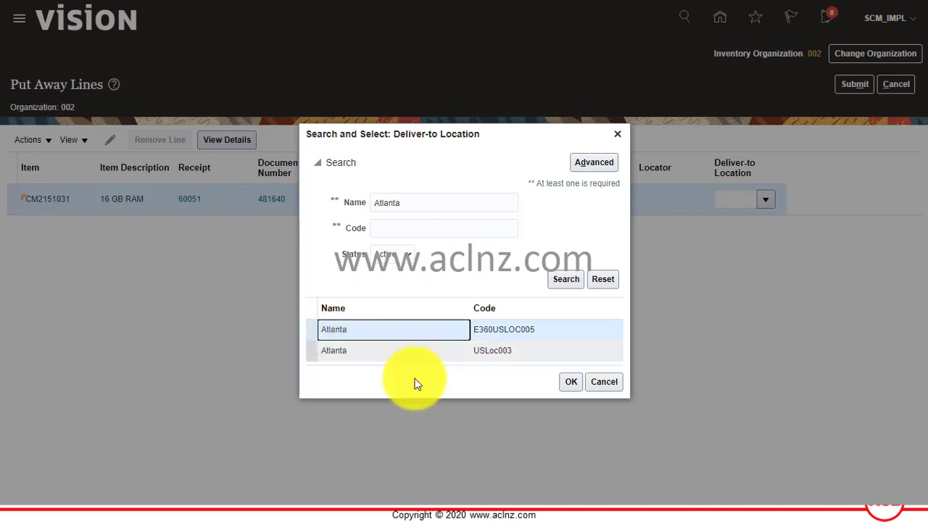
{"action": "left_click", "coordinate": [577, 388]}
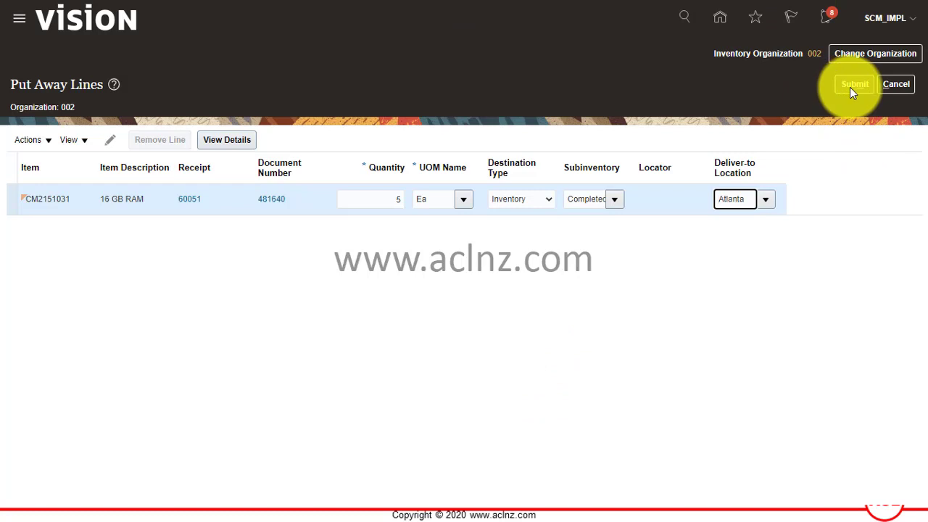
Submit the put-away transaction, acknowledge the confirmation, and finish the put-away task
{"action": "left_click", "coordinate": [853, 85]}
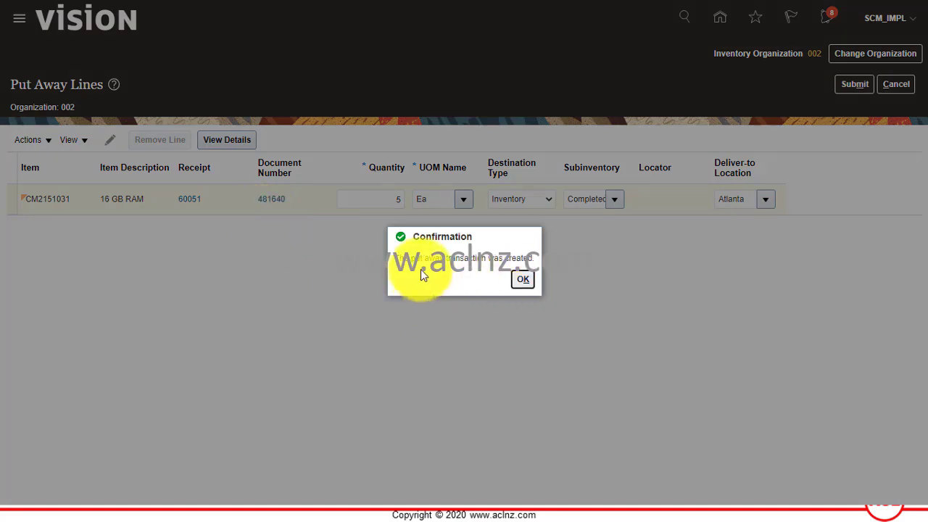
{"action": "left_click", "coordinate": [523, 279]}
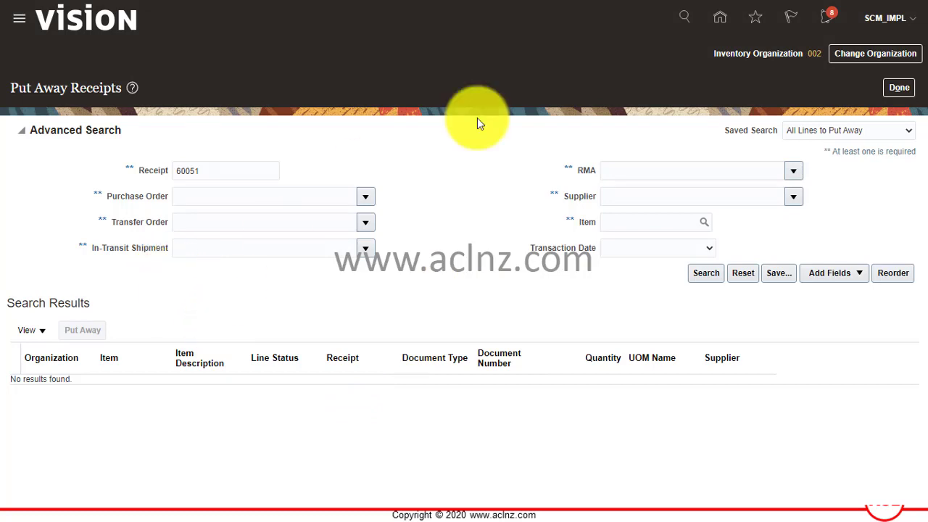
{"action": "left_click", "coordinate": [899, 88]}
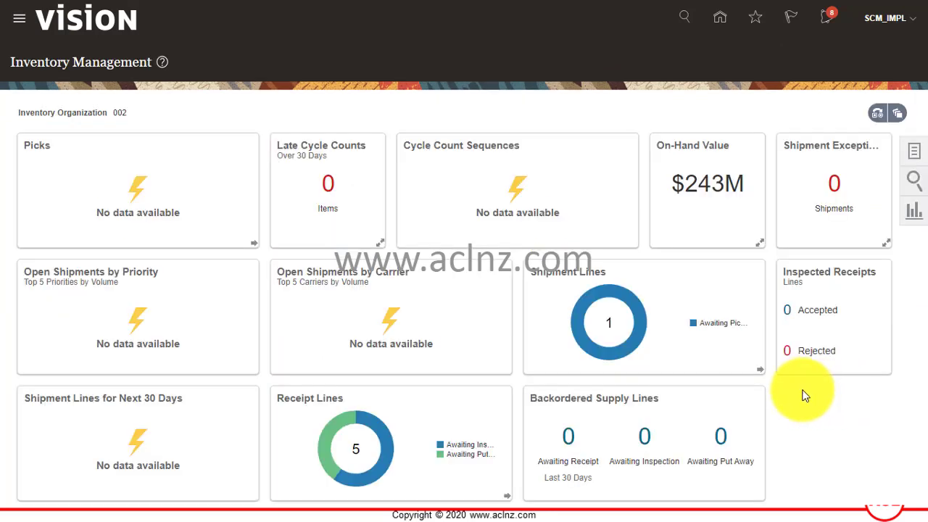
Open the Manage Item Quantities task from the Inventory tasks and search for item CM2151031 in organization 002
{"action": "left_click", "coordinate": [915, 154]}
{"action": "left_click", "coordinate": [883, 50]}
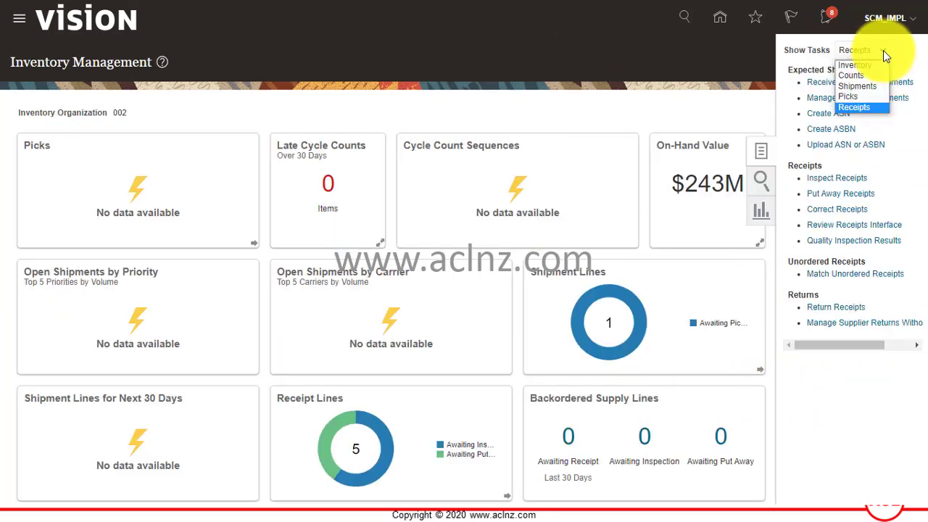
{"action": "left_click", "coordinate": [864, 68]}
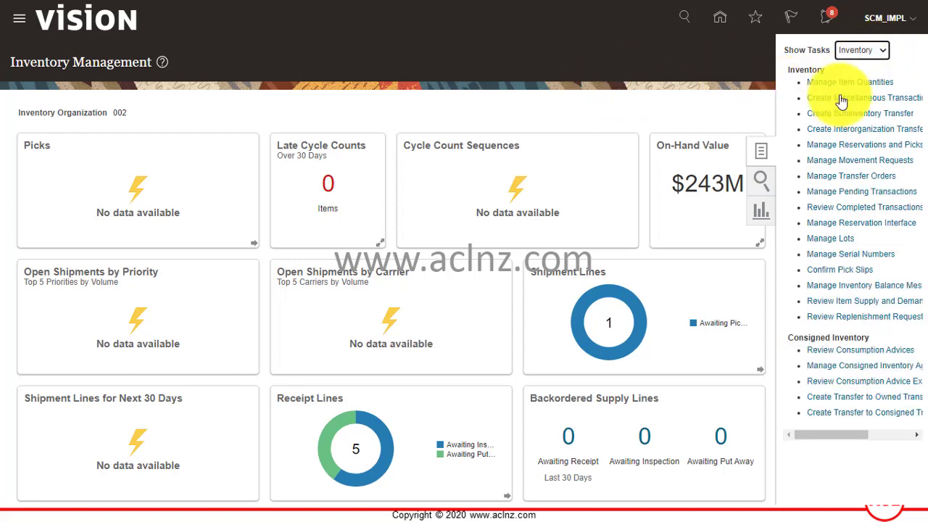
{"action": "left_click", "coordinate": [434, 154]}
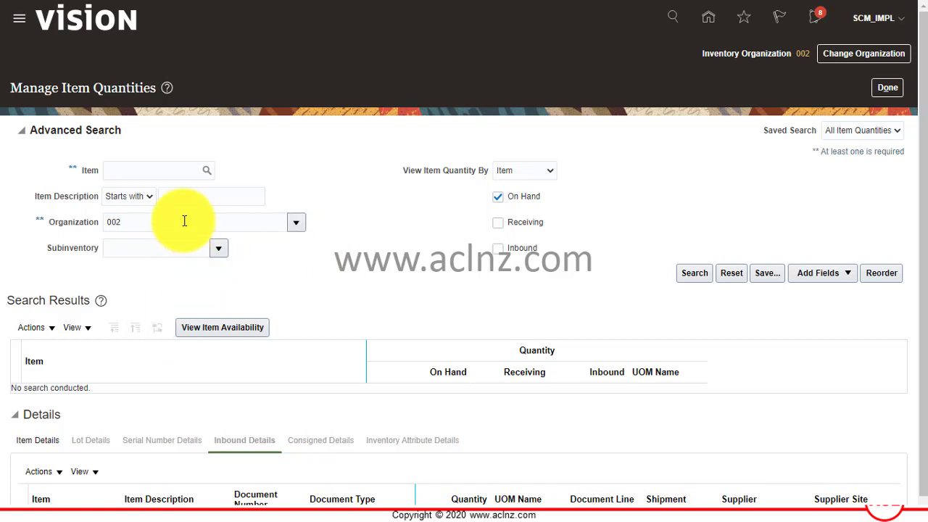
{"action": "left_click", "coordinate": [146, 169]}
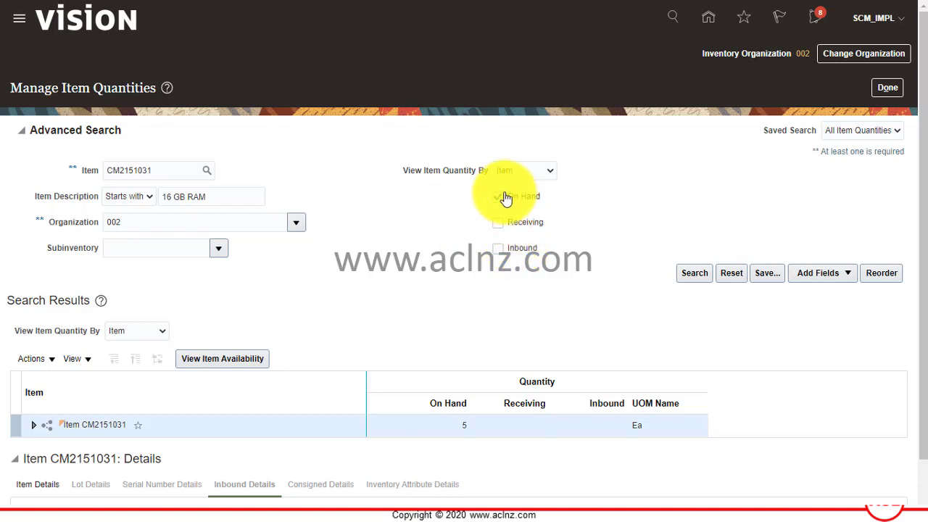
Include receiving and inbound quantities in the item search and run it again
{"action": "left_click", "coordinate": [497, 222]}
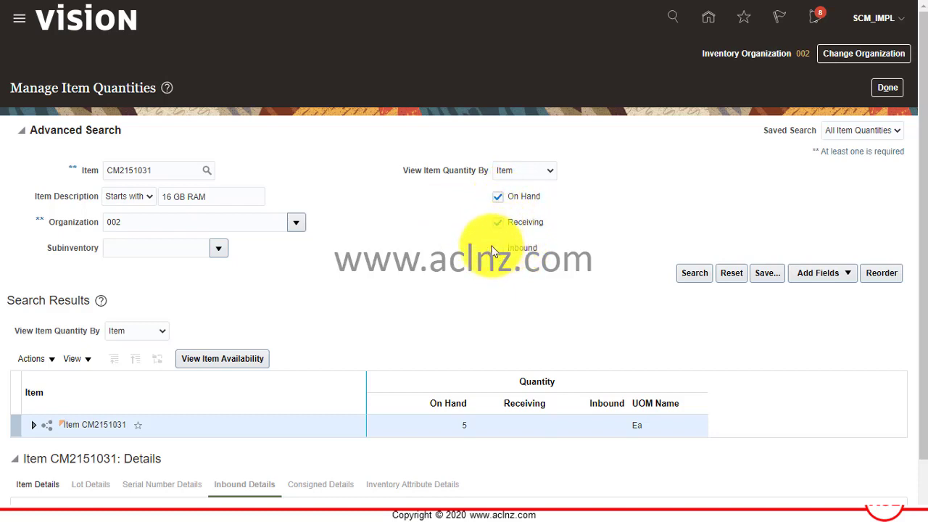
{"action": "left_click", "coordinate": [497, 248]}
{"action": "left_click", "coordinate": [691, 272]}
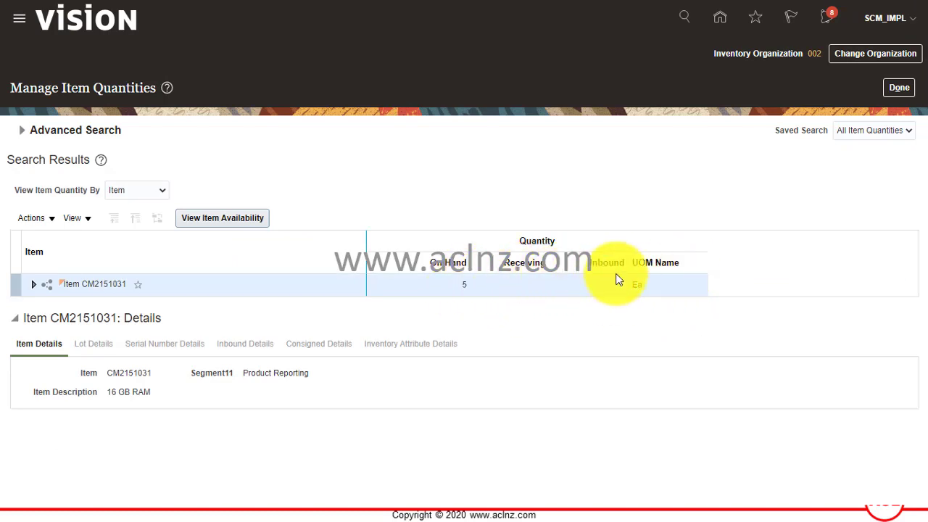
Expand item CM2151031 down to the Completed subinventory to check its quantity there, and finish the item quantities task
{"action": "left_click", "coordinate": [34, 284]}
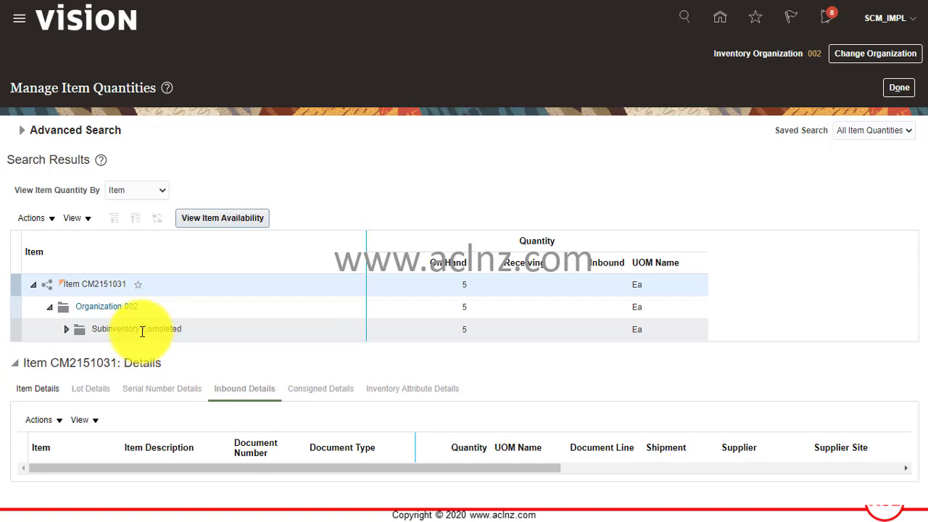
{"action": "left_click", "coordinate": [142, 331]}
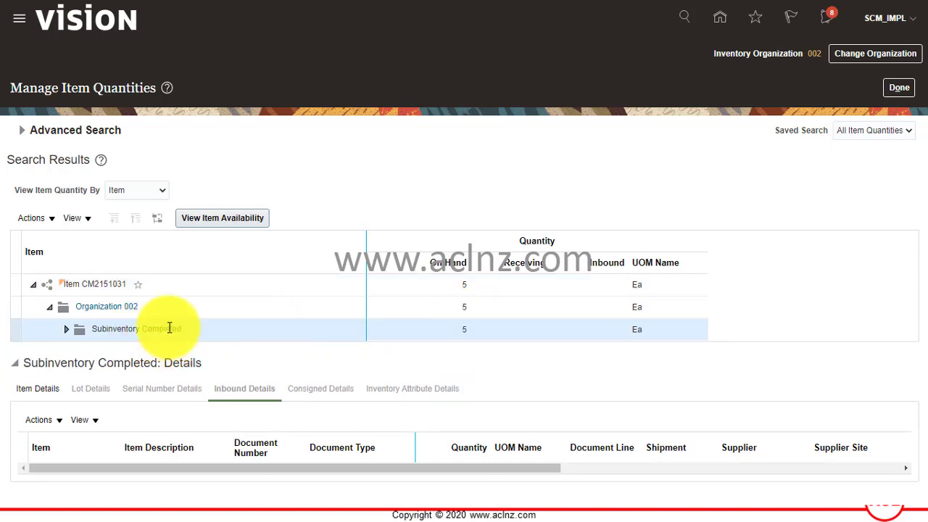
{"action": "left_click", "coordinate": [900, 89]}
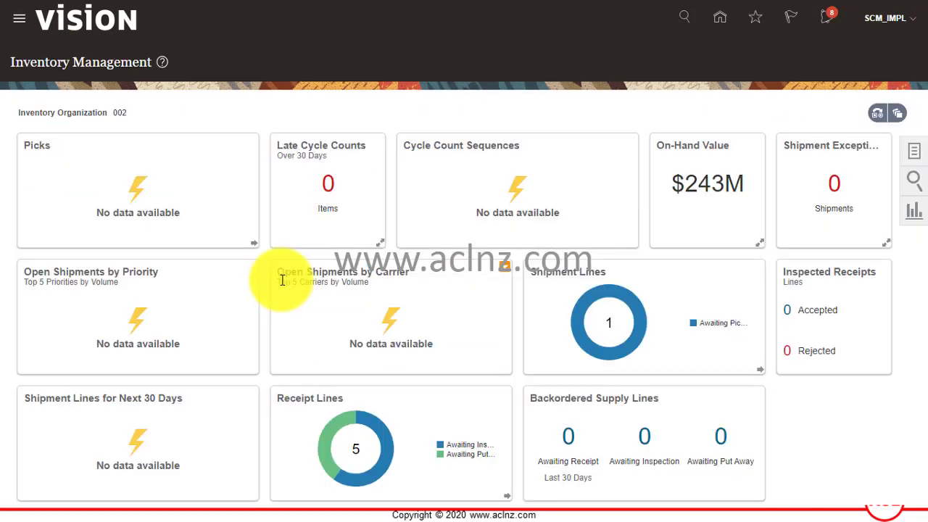
Open the Review Completed Transactions task from the Inventory tasks and search for item CM2151031 in organization 002
{"action": "left_click", "coordinate": [916, 155]}
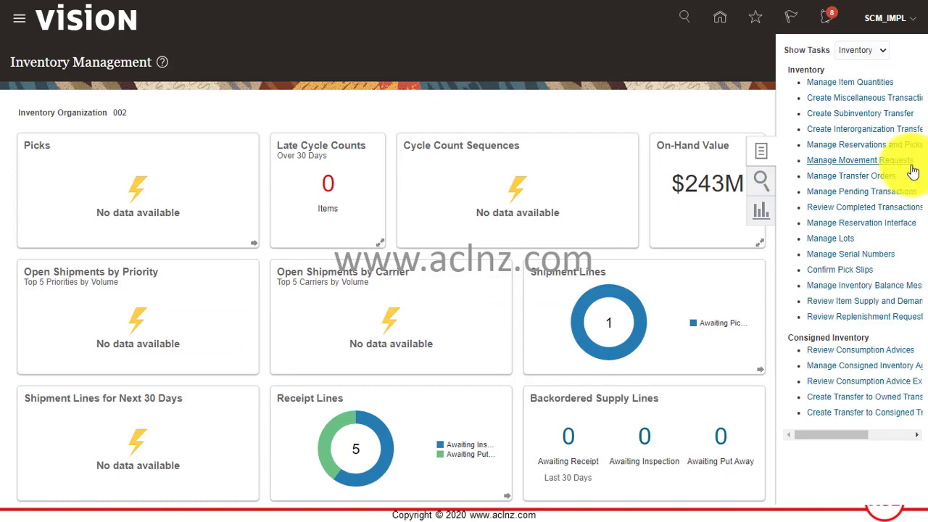
{"action": "left_click", "coordinate": [878, 208]}
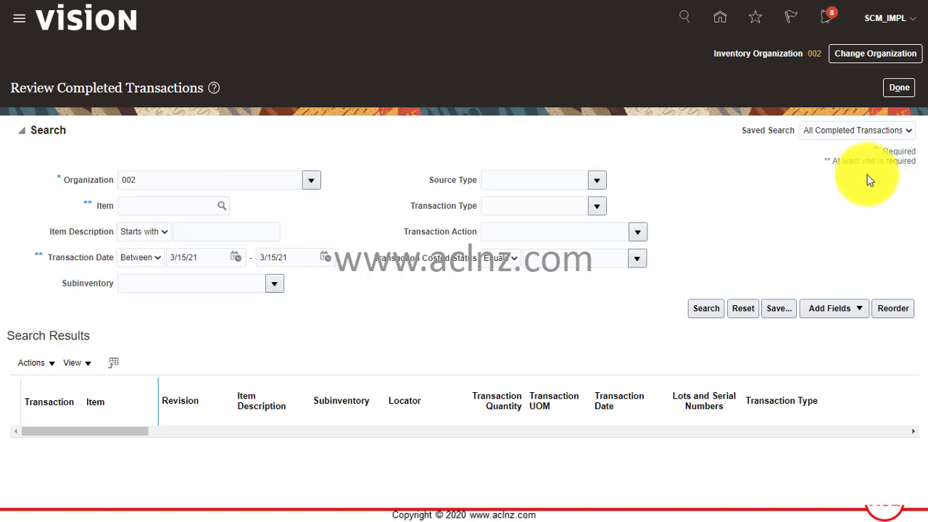
{"action": "left_click", "coordinate": [161, 208]}
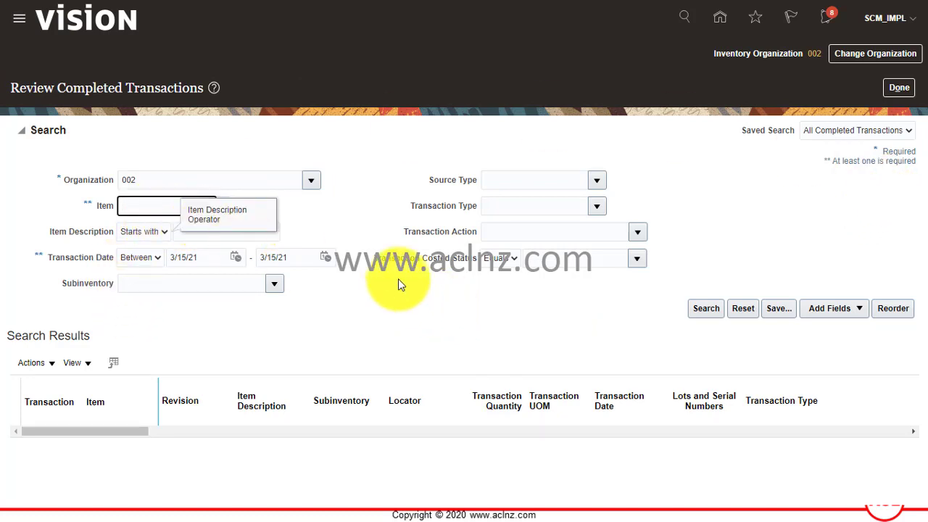
{"action": "type", "text": "CM2151031"}
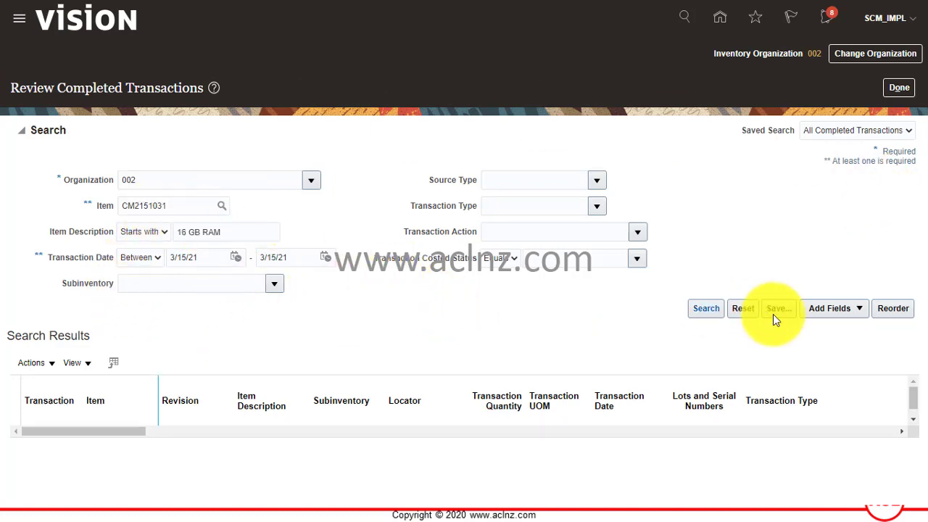
{"action": "left_click", "coordinate": [704, 308]}
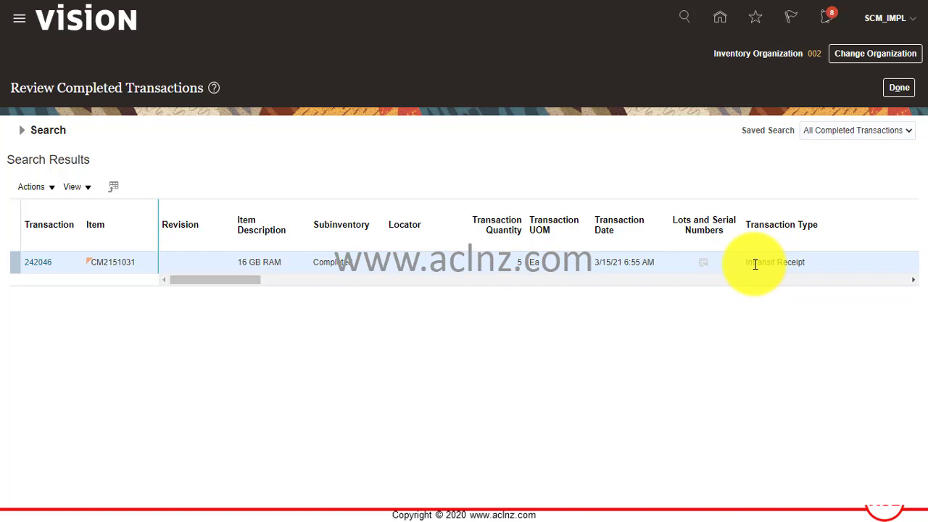
Open the item's Intransit Receipt transaction to check its details and costed status, and finish the completed transactions task
{"action": "left_click", "coordinate": [40, 268]}
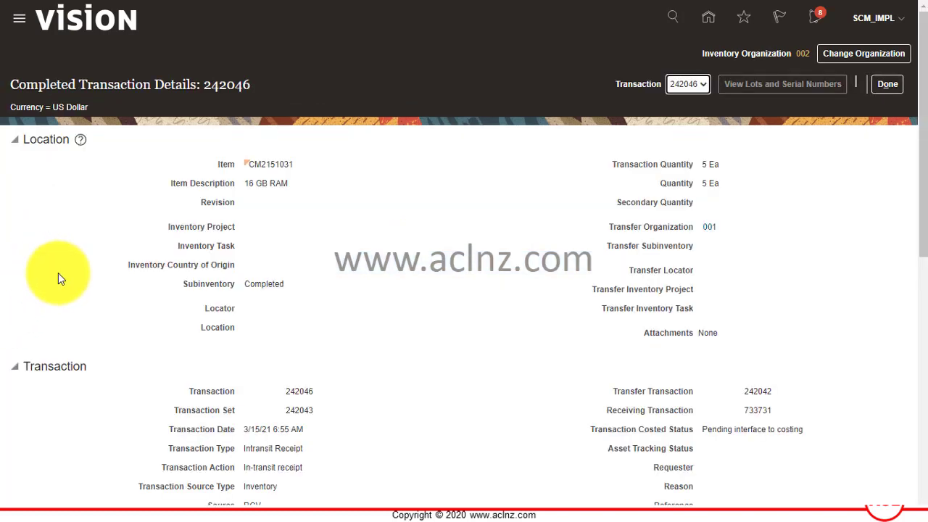
{"action": "scroll", "coordinate": [506, 312], "scroll_direction": "down", "scroll_amount": 1}
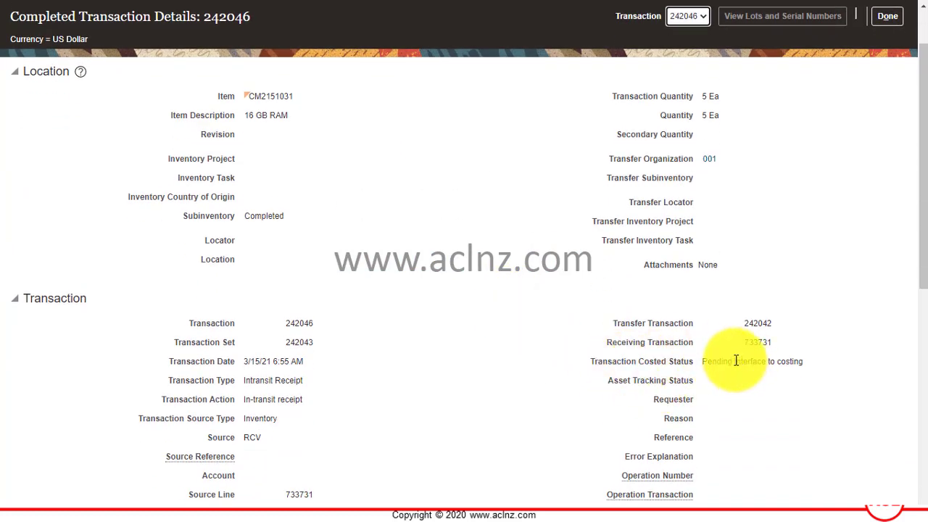
{"action": "left_click", "coordinate": [888, 16]}
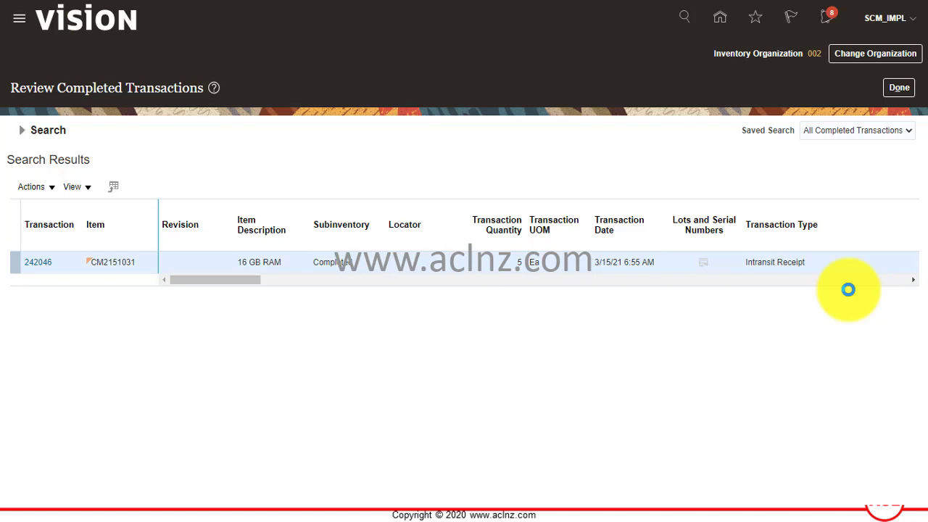
{"action": "left_click", "coordinate": [899, 87]}
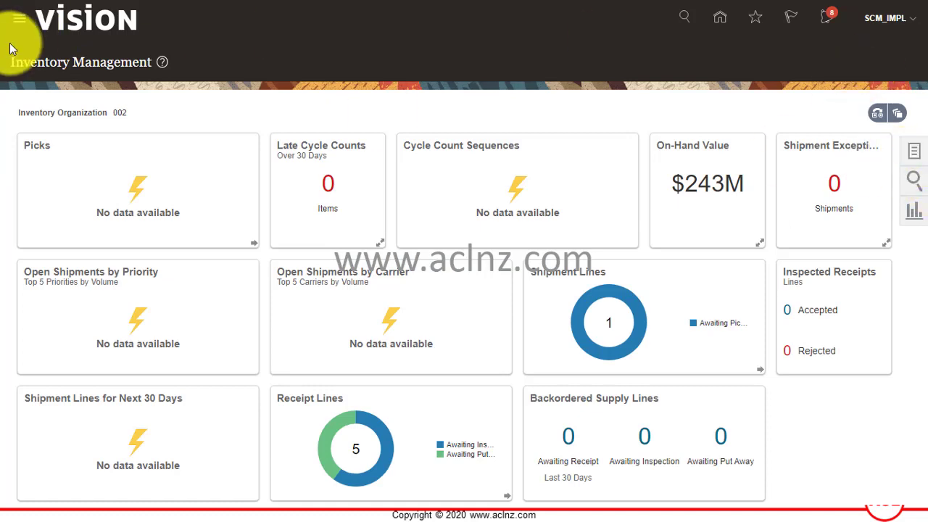
Go to the Scheduled Processes work area under Tools
{"action": "left_click", "coordinate": [19, 28]}
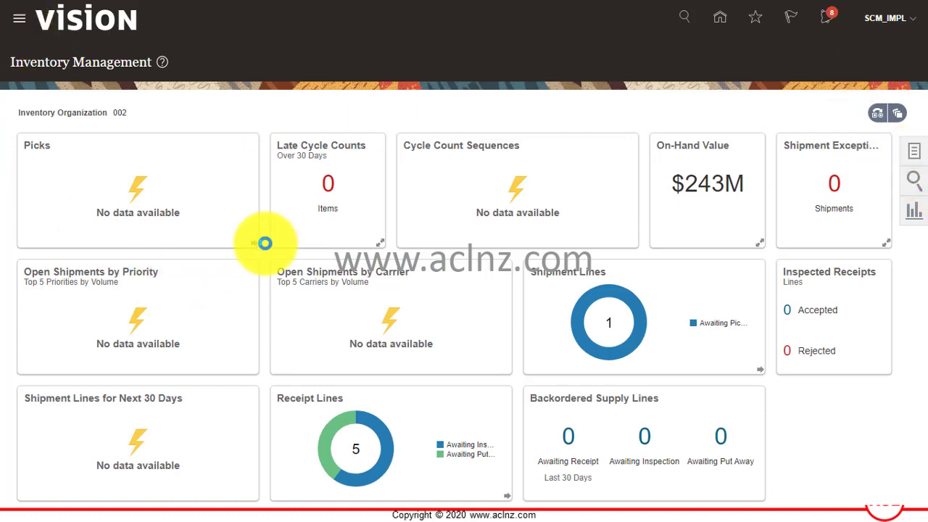
{"action": "scroll", "coordinate": [297, 284], "scroll_direction": "down", "scroll_amount": 5}
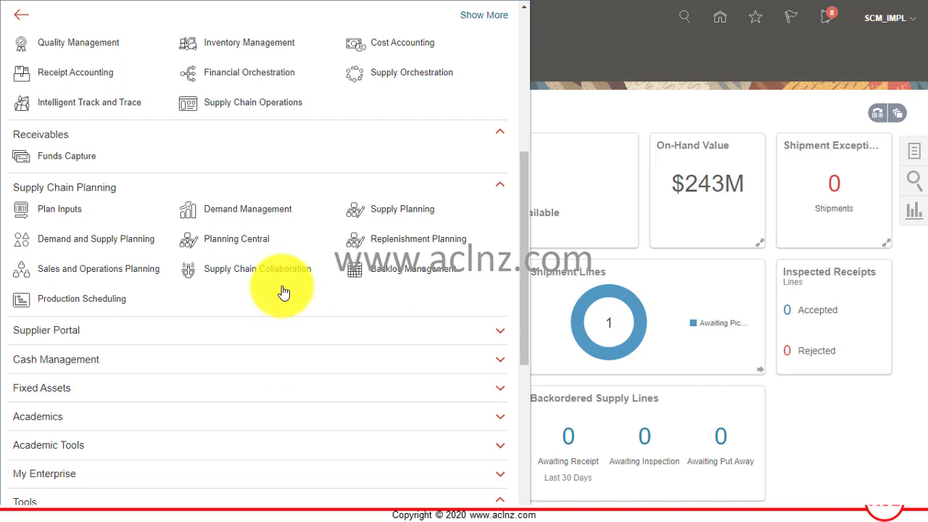
{"action": "scroll", "coordinate": [283, 292], "scroll_direction": "down", "scroll_amount": 4}
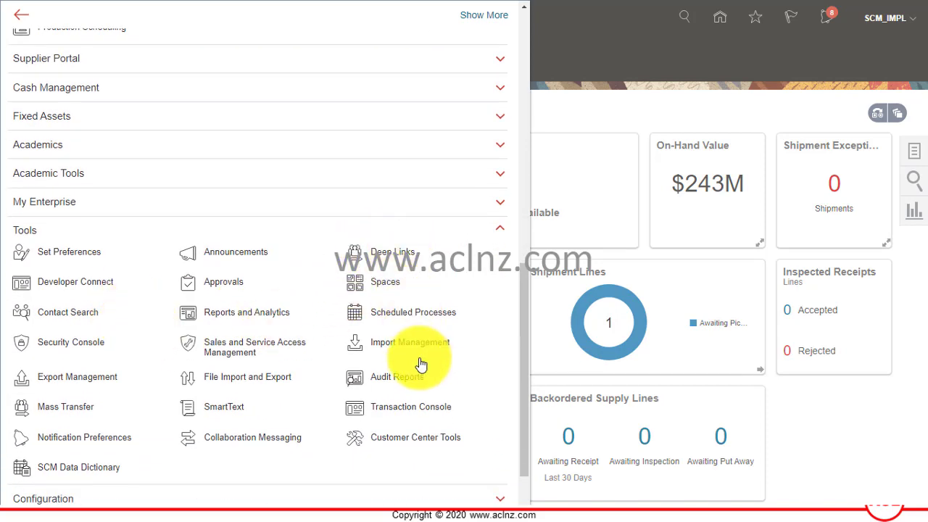
{"action": "scroll", "coordinate": [381, 370], "scroll_direction": "down", "scroll_amount": 1}
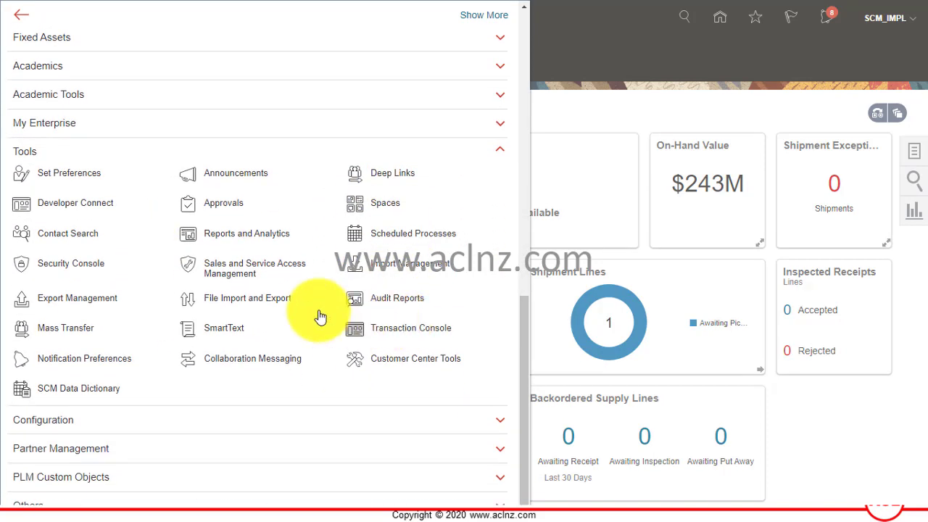
{"action": "left_click", "coordinate": [397, 233]}
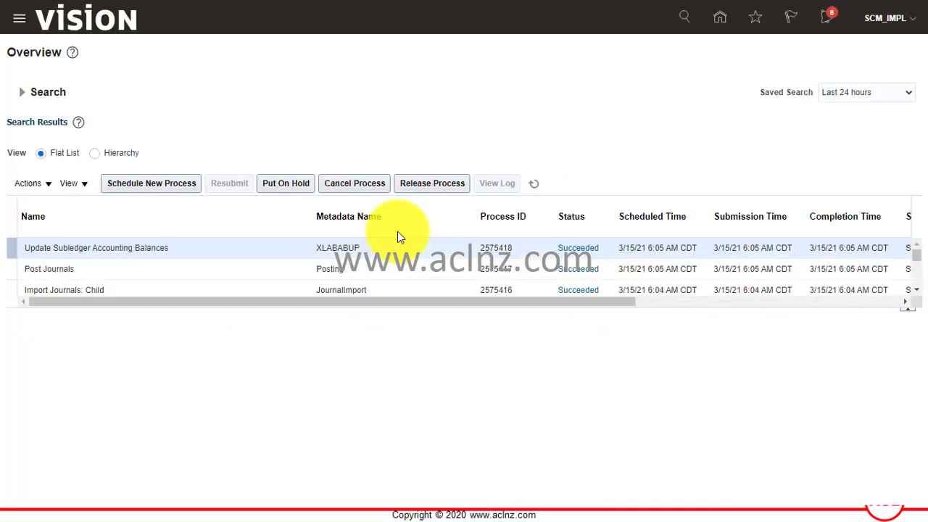
Schedule a new process, search job names for Transfer, and select Transfer Transactions from Inventory to Costing
{"action": "left_click", "coordinate": [142, 181]}
{"action": "left_click", "coordinate": [312, 234]}
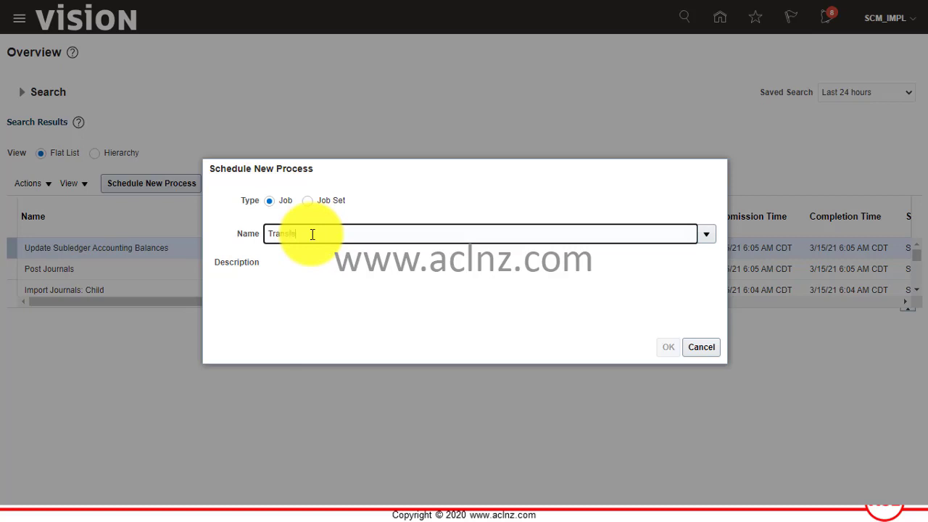
{"action": "type", "text": "Transfer"}
{"action": "key", "text": "Tab"}
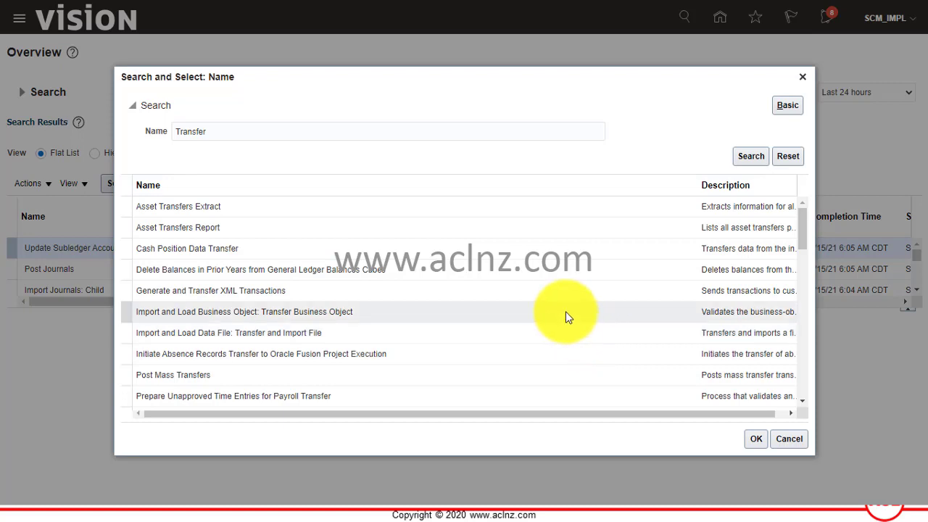
{"action": "scroll", "coordinate": [562, 297], "scroll_direction": "down", "scroll_amount": 1}
{"action": "scroll", "coordinate": [564, 298], "scroll_direction": "down", "scroll_amount": 1}
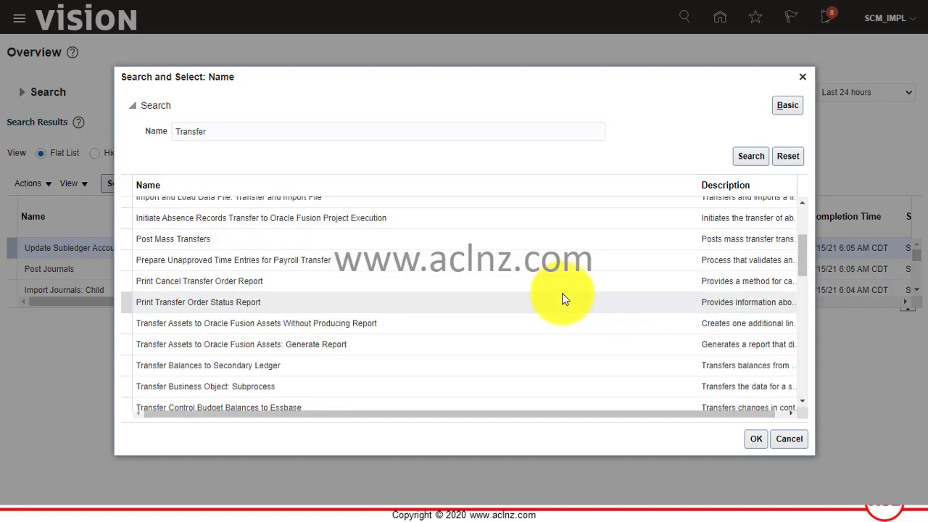
{"action": "scroll", "coordinate": [565, 298], "scroll_direction": "down", "scroll_amount": 1}
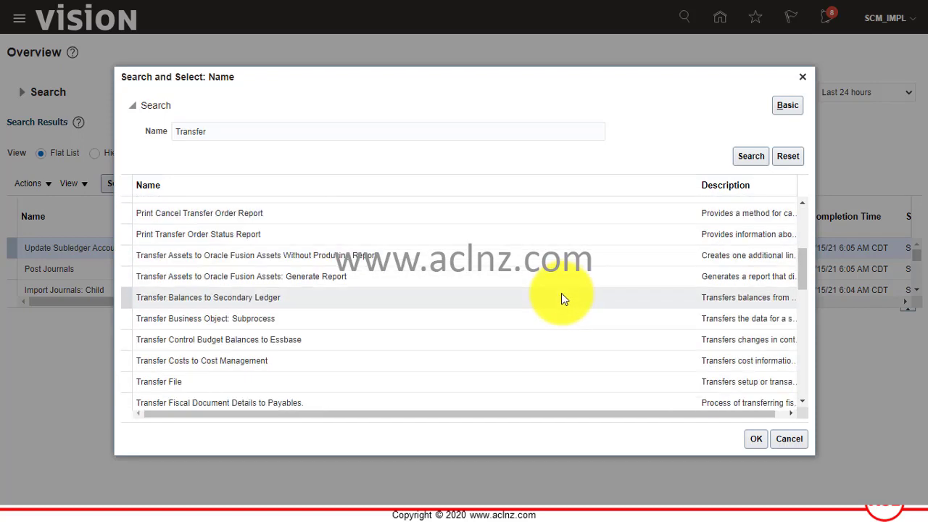
{"action": "scroll", "coordinate": [564, 298], "scroll_direction": "down", "scroll_amount": 1}
{"action": "scroll", "coordinate": [564, 300], "scroll_direction": "down", "scroll_amount": 1}
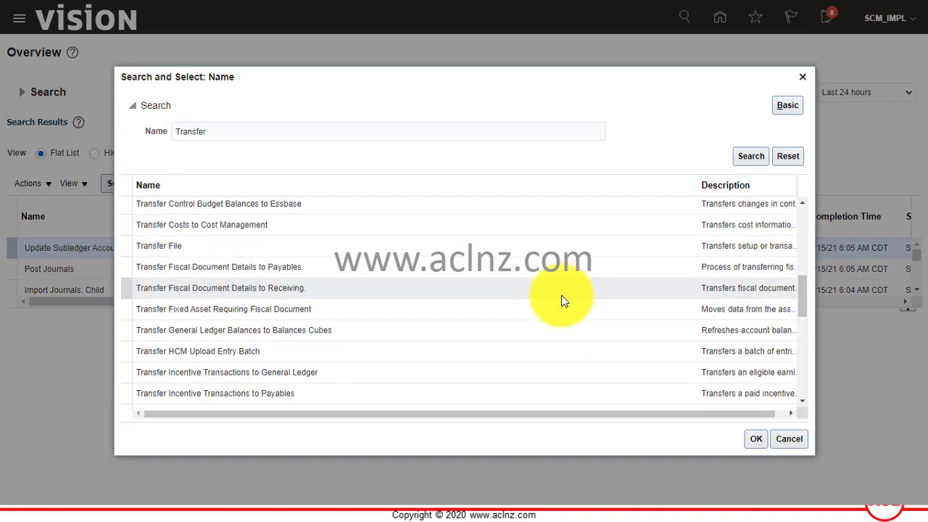
{"action": "scroll", "coordinate": [564, 300], "scroll_direction": "down", "scroll_amount": 1}
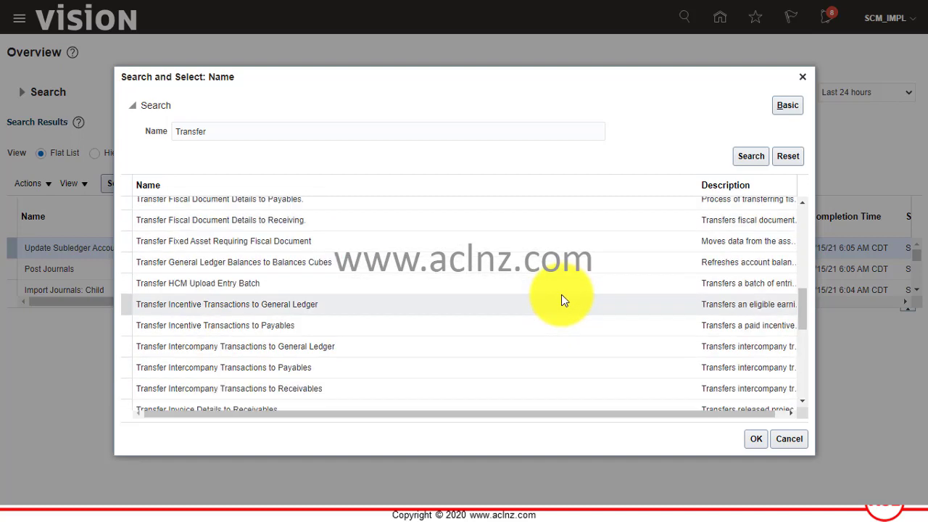
{"action": "scroll", "coordinate": [563, 300], "scroll_direction": "down", "scroll_amount": 1}
{"action": "scroll", "coordinate": [563, 300], "scroll_direction": "down", "scroll_amount": 1}
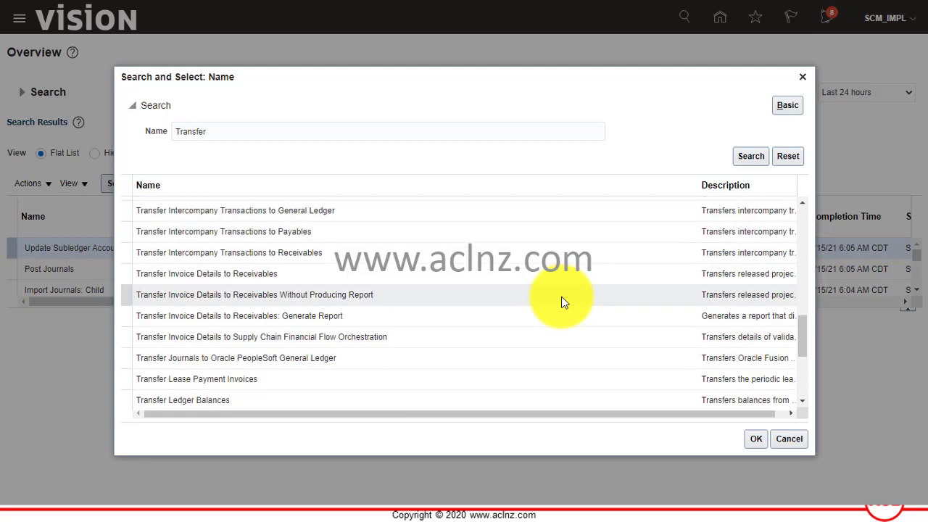
{"action": "scroll", "coordinate": [564, 301], "scroll_direction": "down", "scroll_amount": 1}
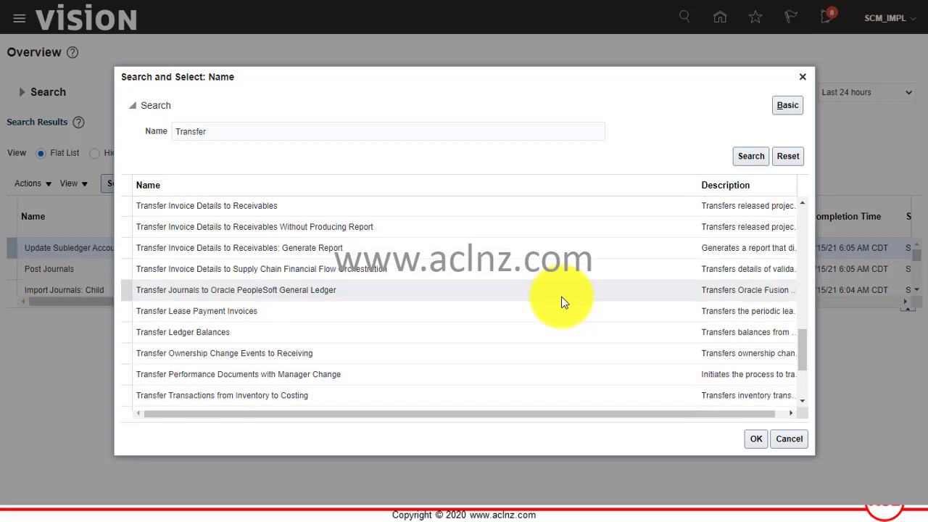
{"action": "scroll", "coordinate": [564, 302], "scroll_direction": "down", "scroll_amount": 1}
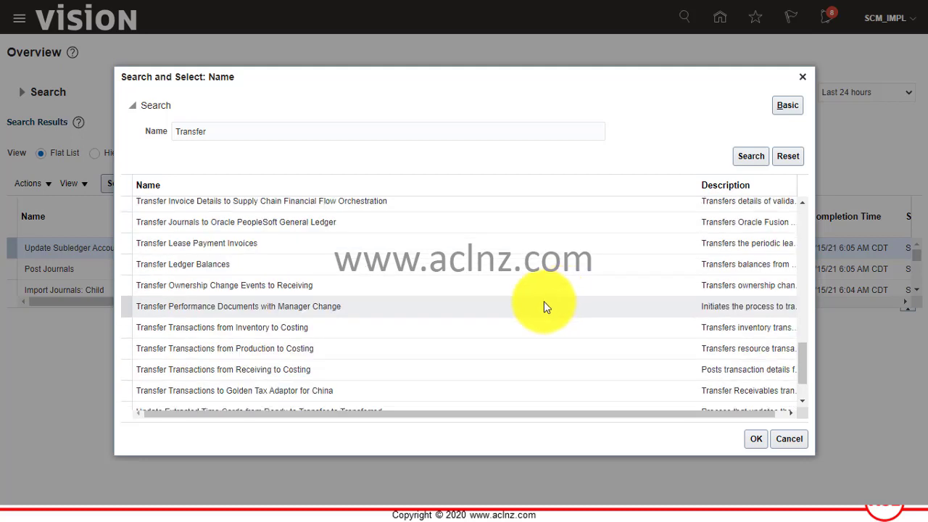
{"action": "left_click", "coordinate": [251, 328]}
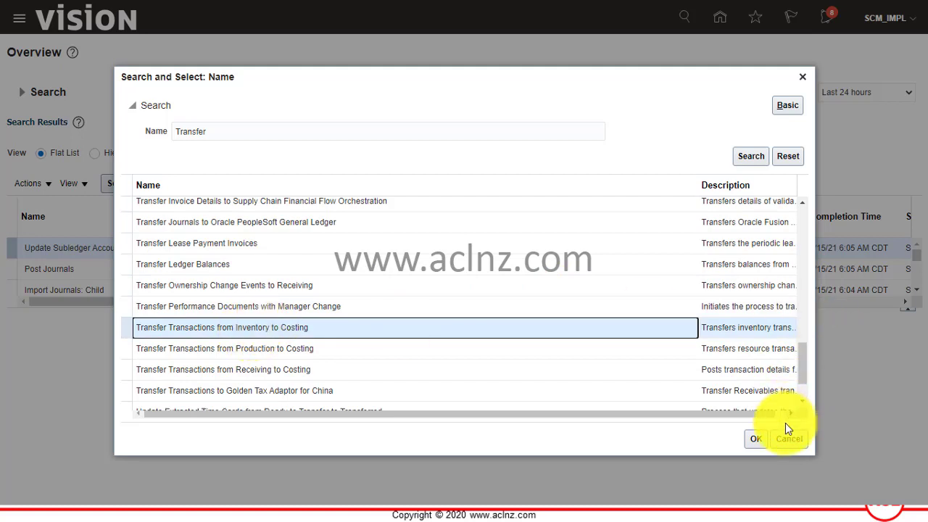
{"action": "left_click", "coordinate": [756, 441]}
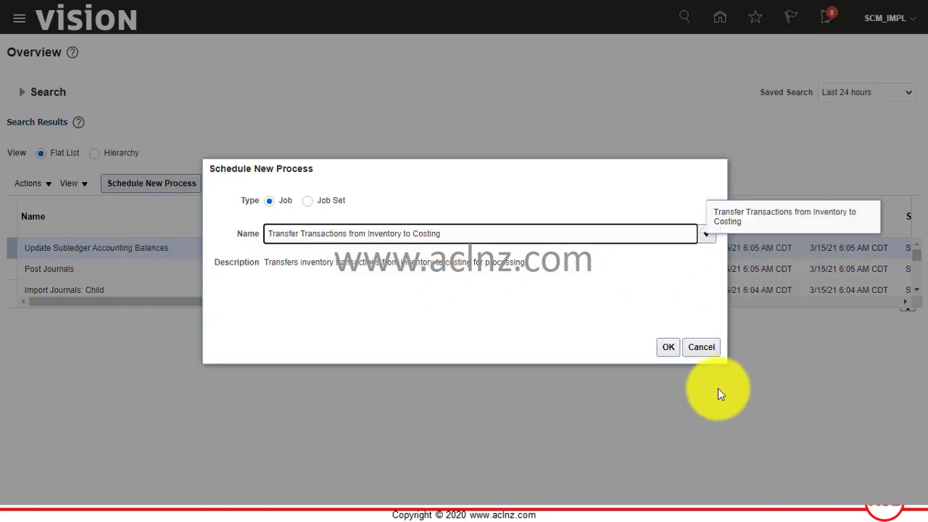
{"action": "left_click", "coordinate": [662, 348]}
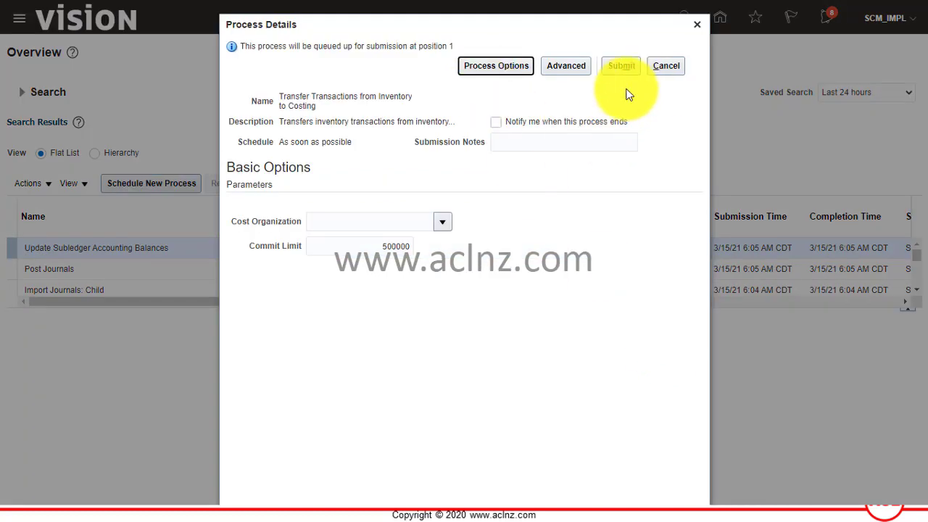
Set the process's cost organization to US Operations, submit it, and acknowledge the confirmation
{"action": "left_click", "coordinate": [441, 222]}
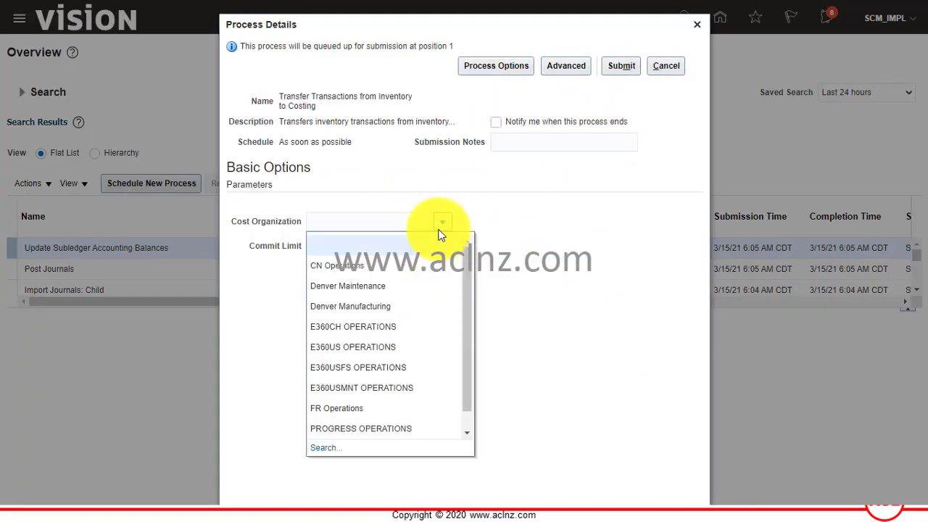
{"action": "left_click", "coordinate": [325, 448]}
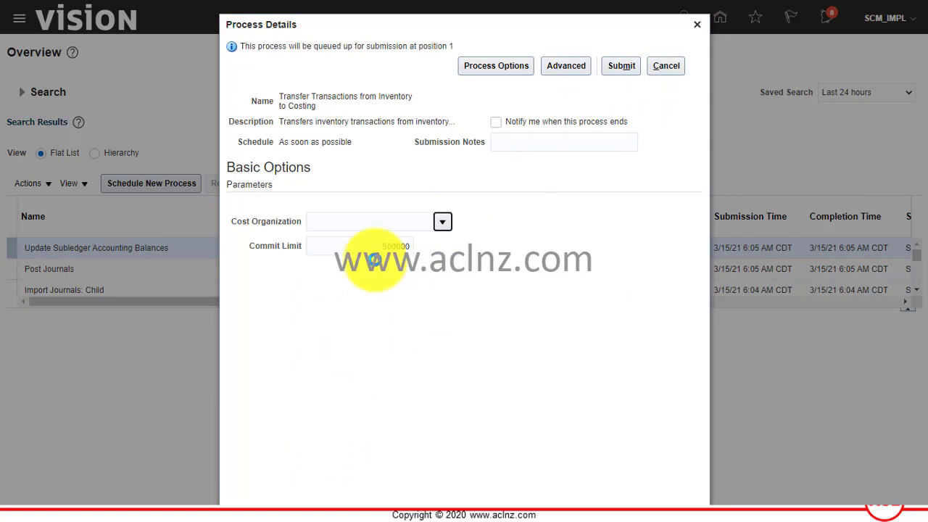
{"action": "left_click", "coordinate": [537, 262]}
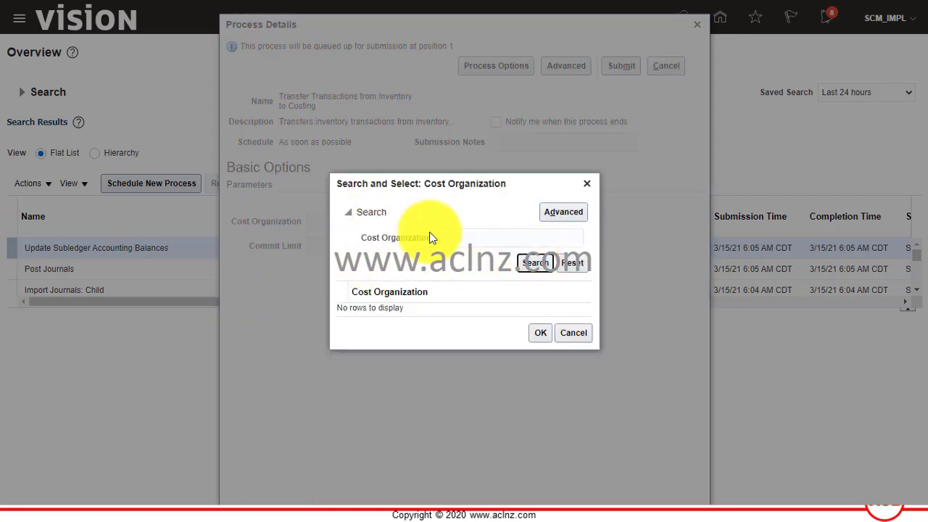
{"action": "scroll", "coordinate": [511, 285], "scroll_direction": "down", "scroll_amount": 2}
{"action": "left_click", "coordinate": [364, 387]}
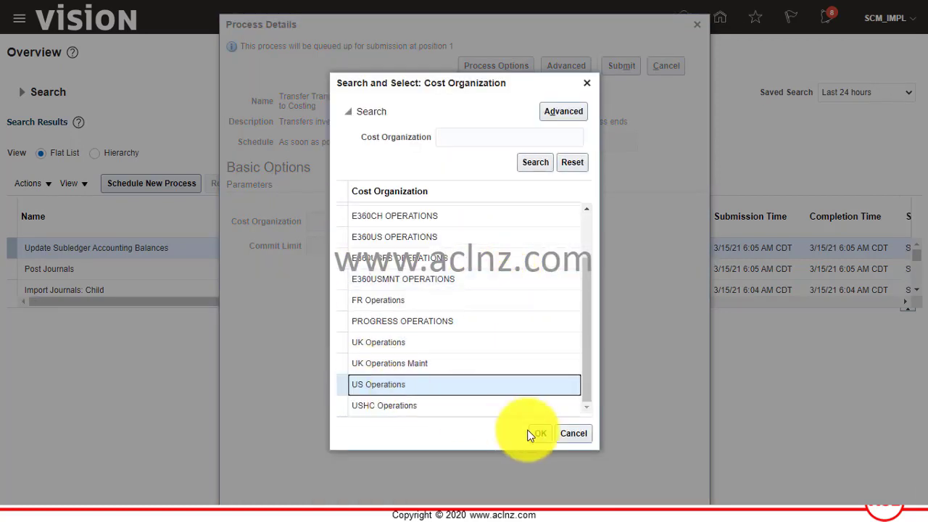
{"action": "left_click", "coordinate": [539, 434]}
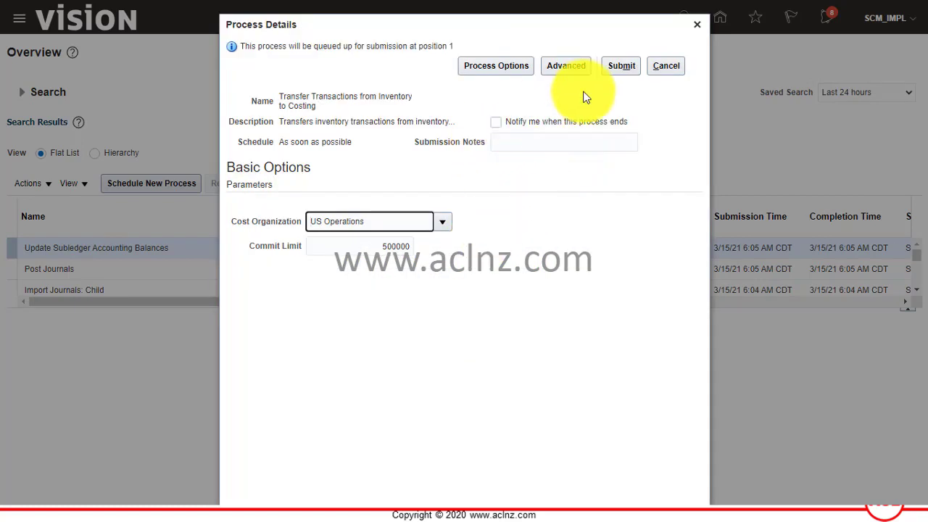
{"action": "left_click", "coordinate": [612, 67]}
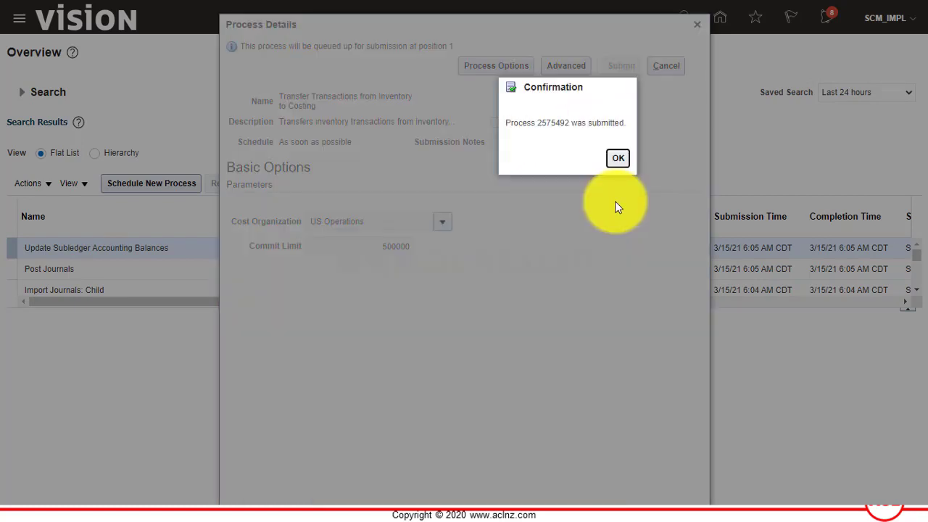
{"action": "left_click", "coordinate": [618, 164]}
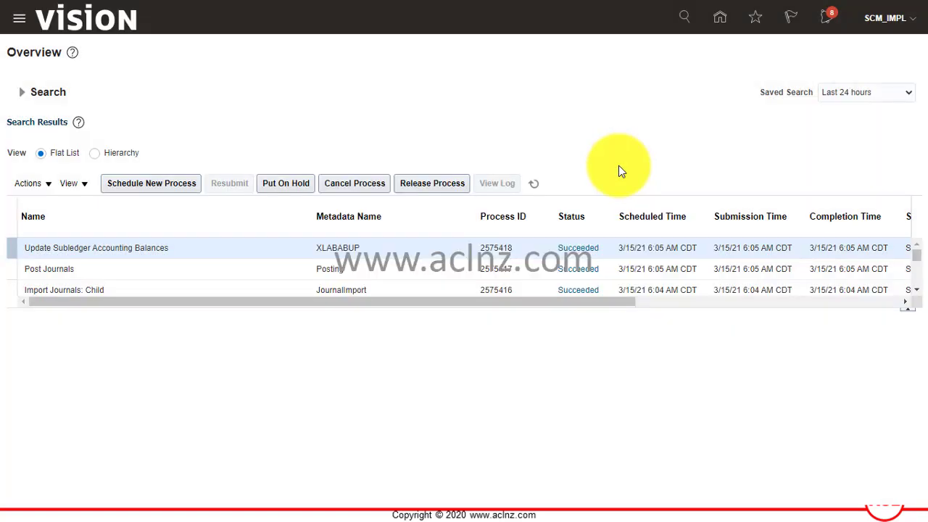
{"action": "left_click", "coordinate": [28, 22]}
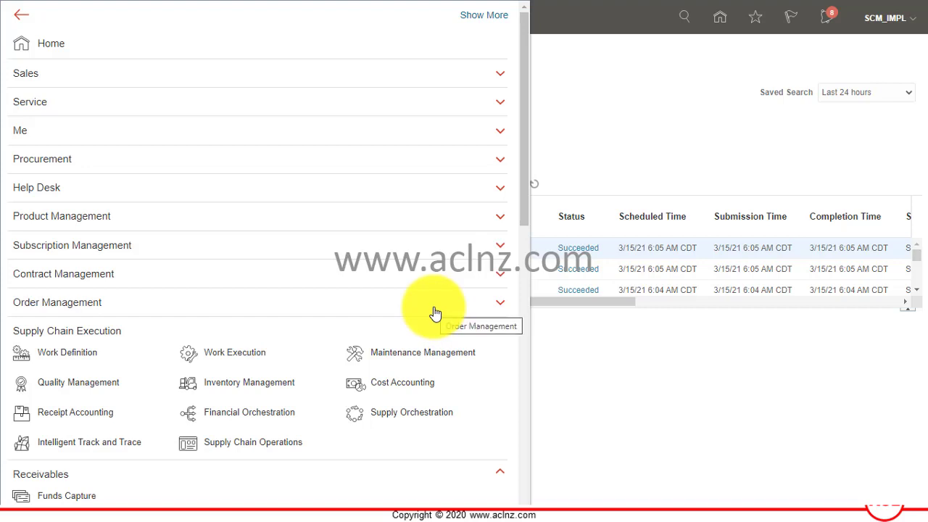
{"action": "left_click", "coordinate": [694, 401]}
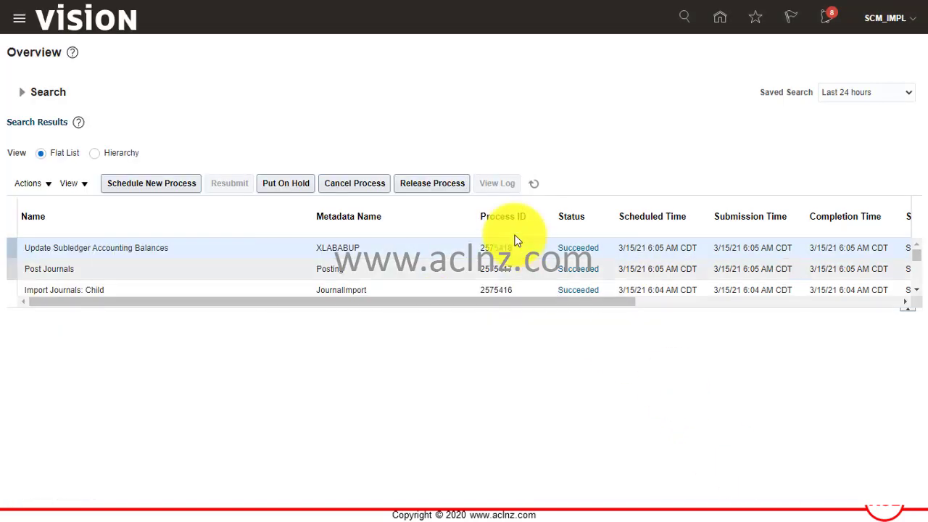
Refresh the scheduled process list and open the Transfer Transactions from Inventory to Costing details to check its status
{"action": "left_click", "coordinate": [531, 184]}
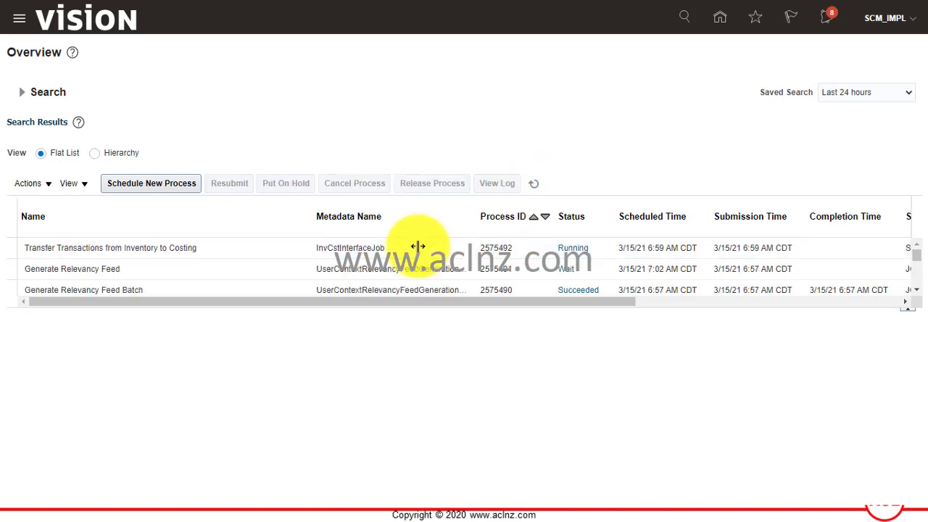
{"action": "left_click", "coordinate": [271, 254]}
{"action": "left_click", "coordinate": [533, 185]}
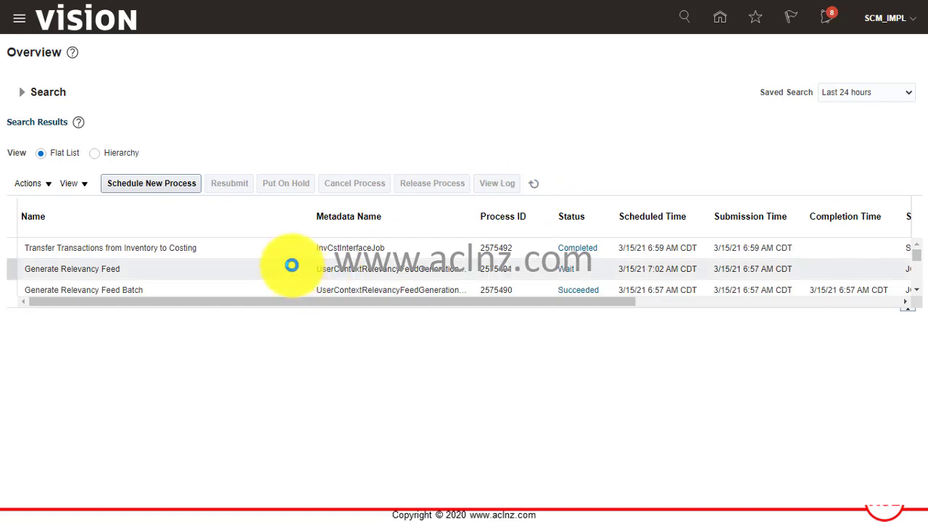
{"action": "left_click", "coordinate": [250, 248]}
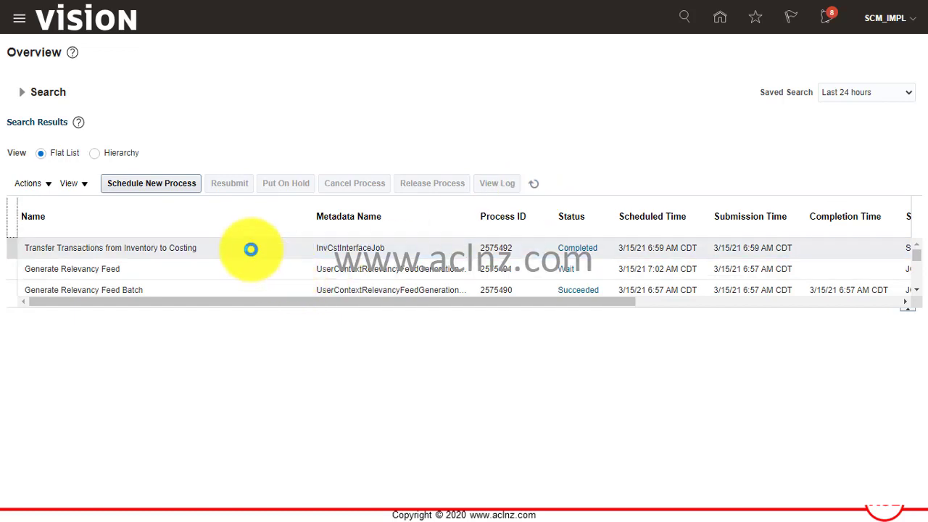
{"action": "left_click", "coordinate": [250, 249]}
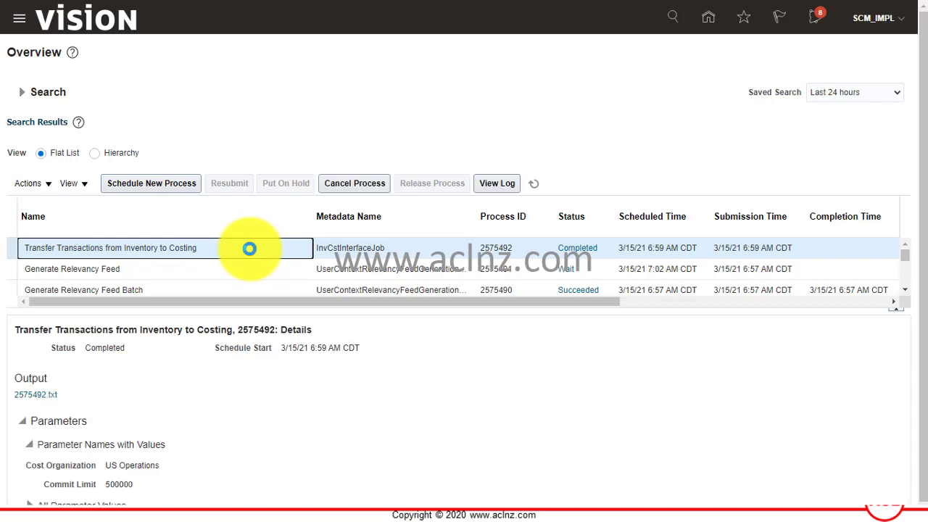
{"action": "scroll", "coordinate": [302, 365], "scroll_direction": "down", "scroll_amount": 1}
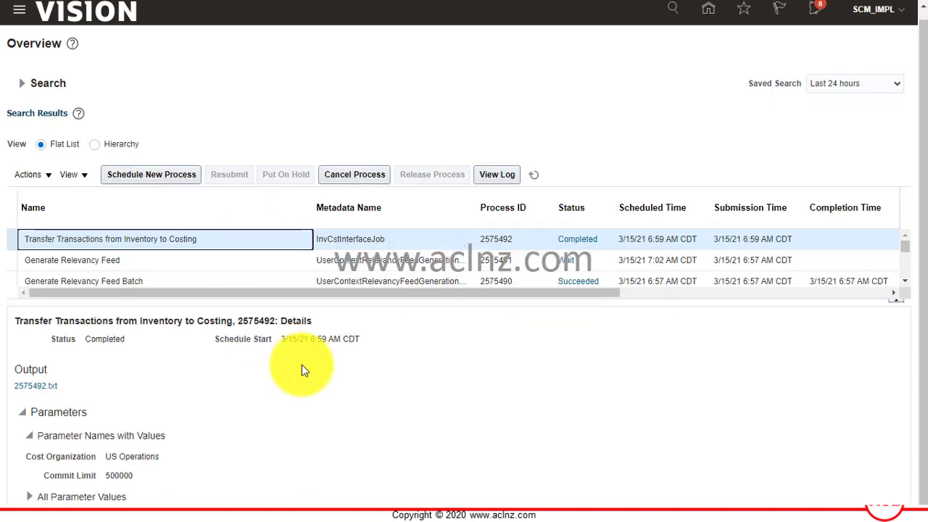
{"action": "left_click", "coordinate": [141, 173]}
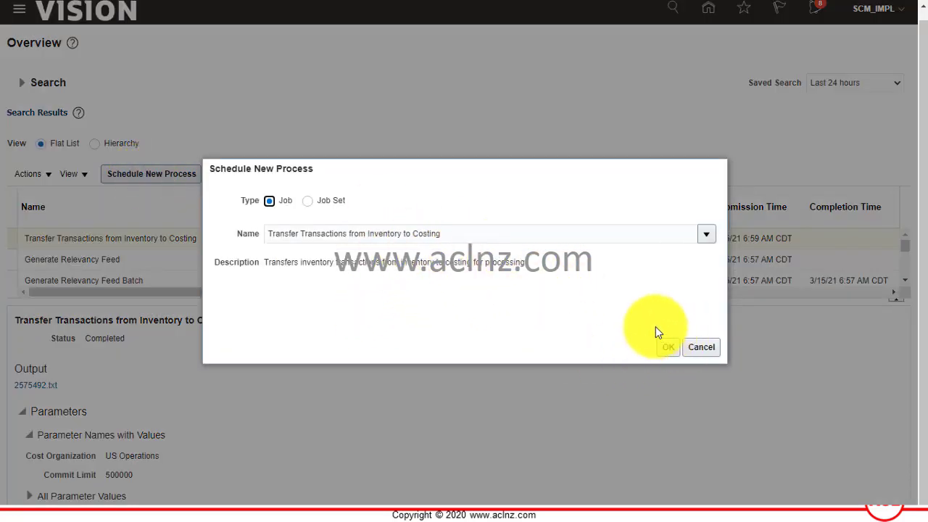
{"action": "left_click", "coordinate": [706, 234]}
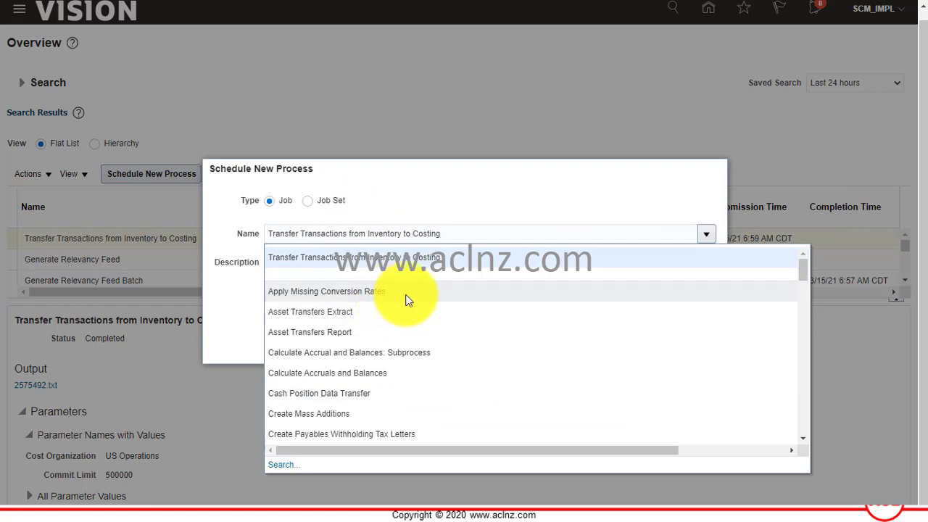
{"action": "scroll", "coordinate": [407, 301], "scroll_direction": "down", "scroll_amount": 1}
{"action": "scroll", "coordinate": [491, 306], "scroll_direction": "down", "scroll_amount": 1}
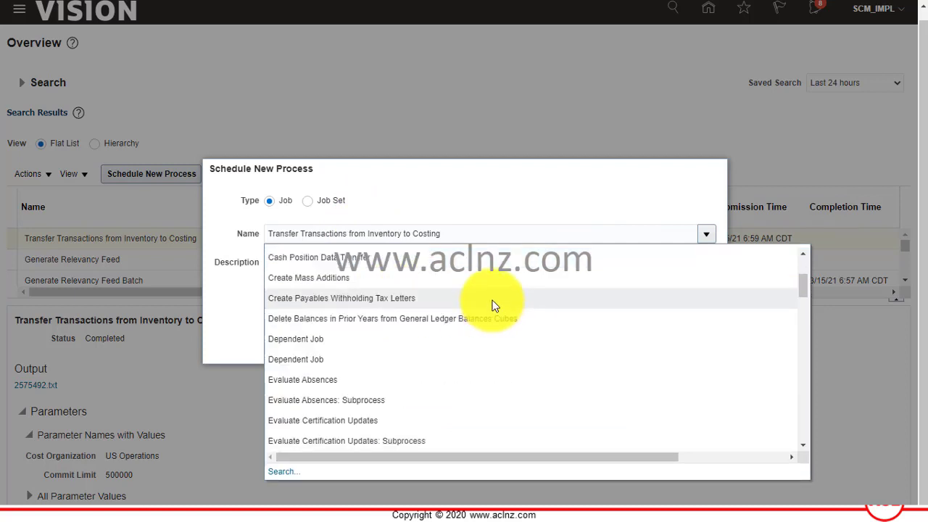
{"action": "scroll", "coordinate": [492, 307], "scroll_direction": "down", "scroll_amount": 1}
{"action": "scroll", "coordinate": [492, 309], "scroll_direction": "up", "scroll_amount": 2}
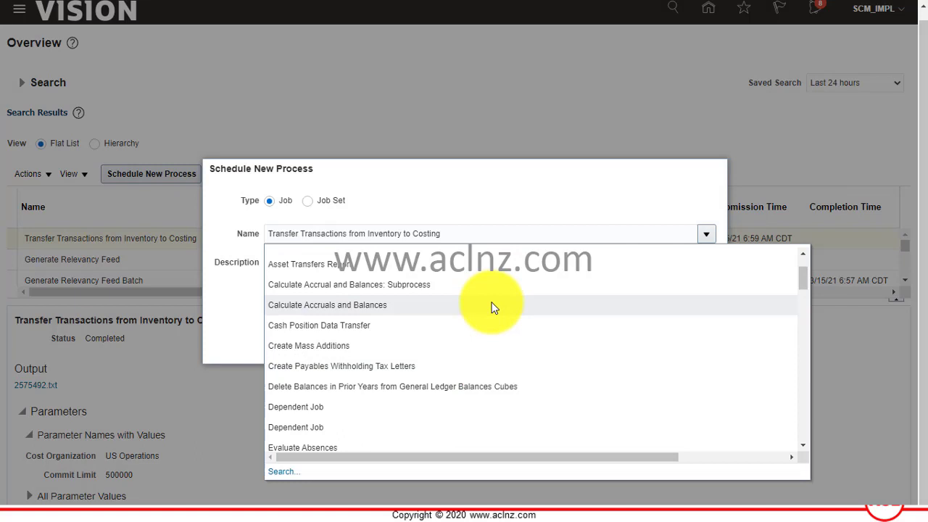
{"action": "scroll", "coordinate": [493, 307], "scroll_direction": "down", "scroll_amount": 3}
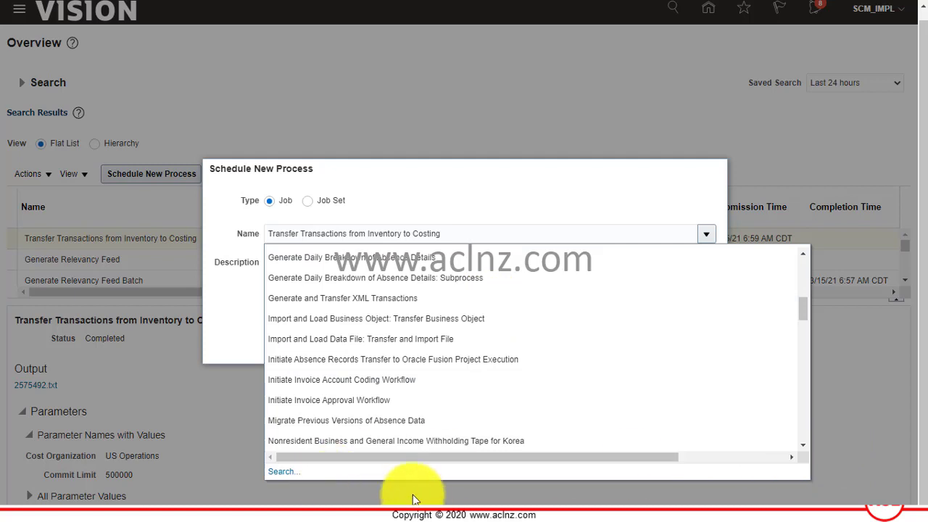
{"action": "left_click", "coordinate": [649, 188]}
{"action": "left_click", "coordinate": [689, 351]}
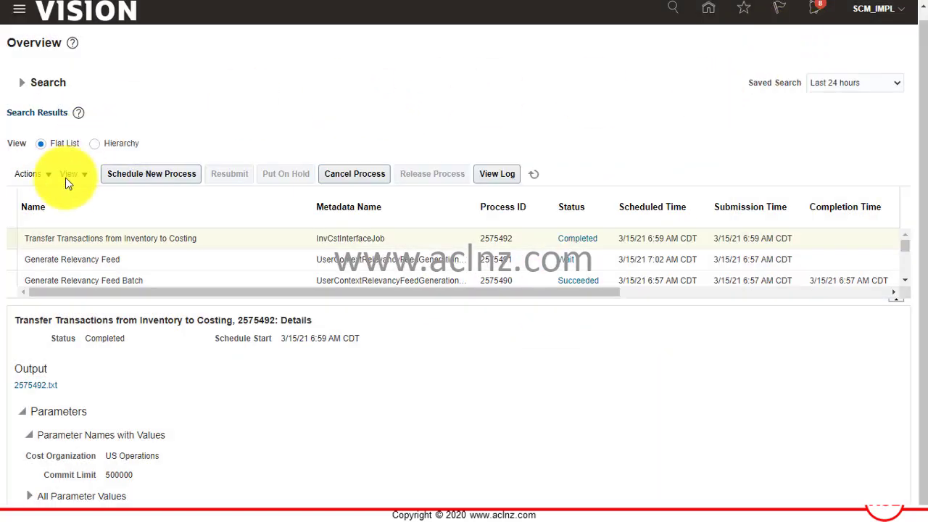
Schedule a new process, search job names for Cost, and select Create Cost Accounting Distributions
{"action": "left_click", "coordinate": [143, 176]}
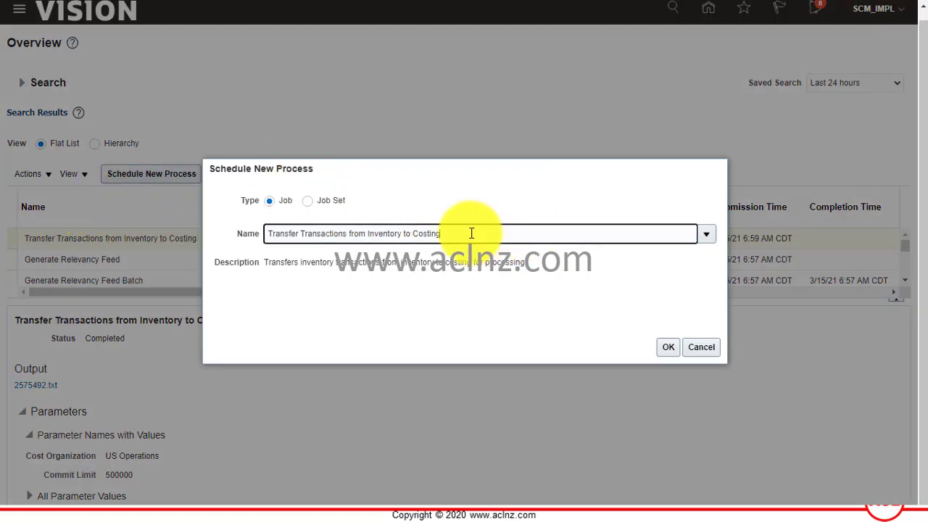
{"action": "left_click_drag", "start_coordinate": [471, 234], "coordinate": [265, 235]}
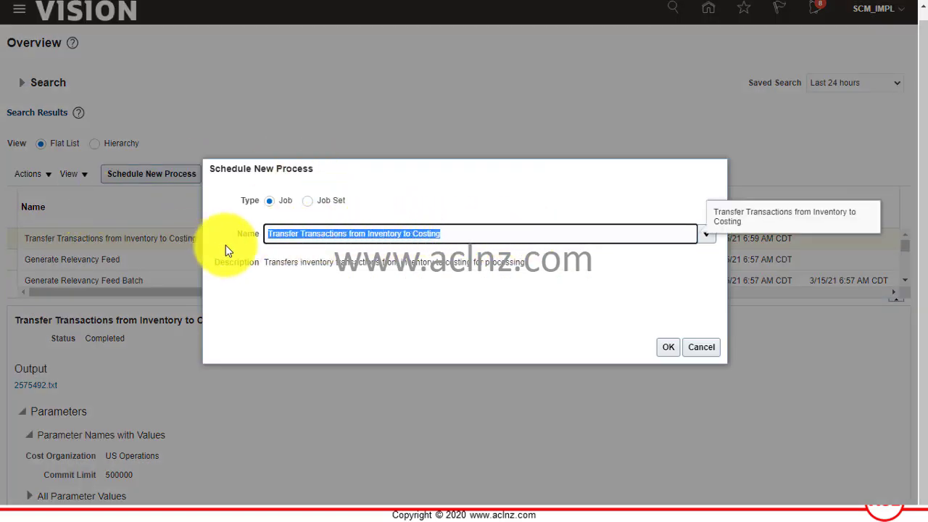
{"action": "type", "text": "Cost"}
{"action": "key", "text": "Tab"}
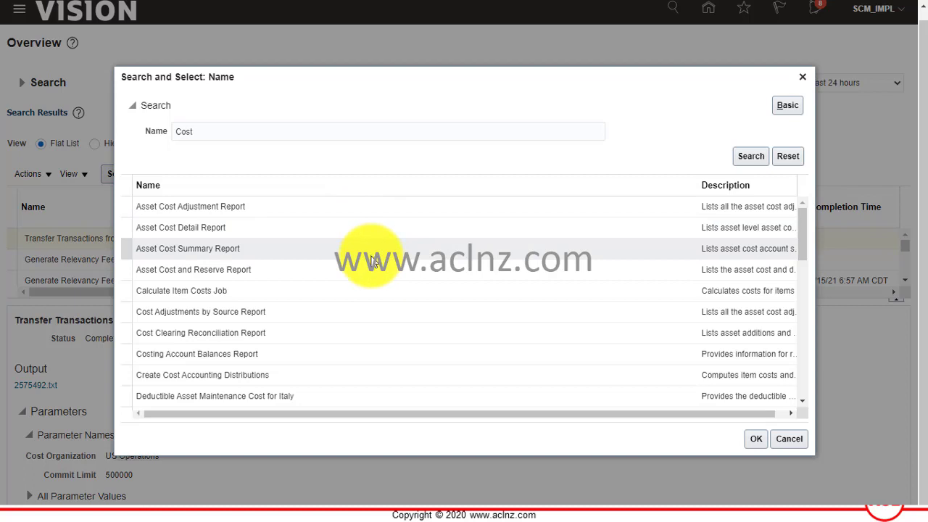
{"action": "left_click", "coordinate": [288, 380]}
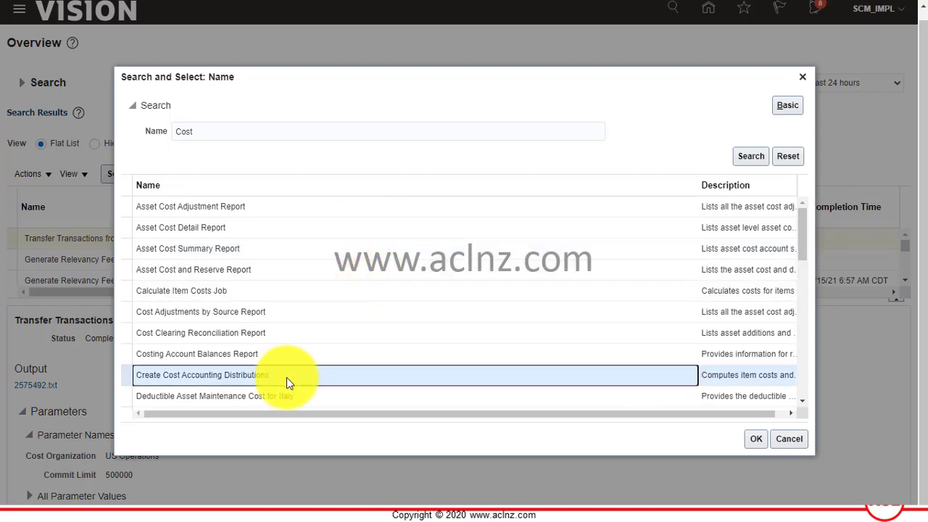
{"action": "left_click", "coordinate": [756, 440]}
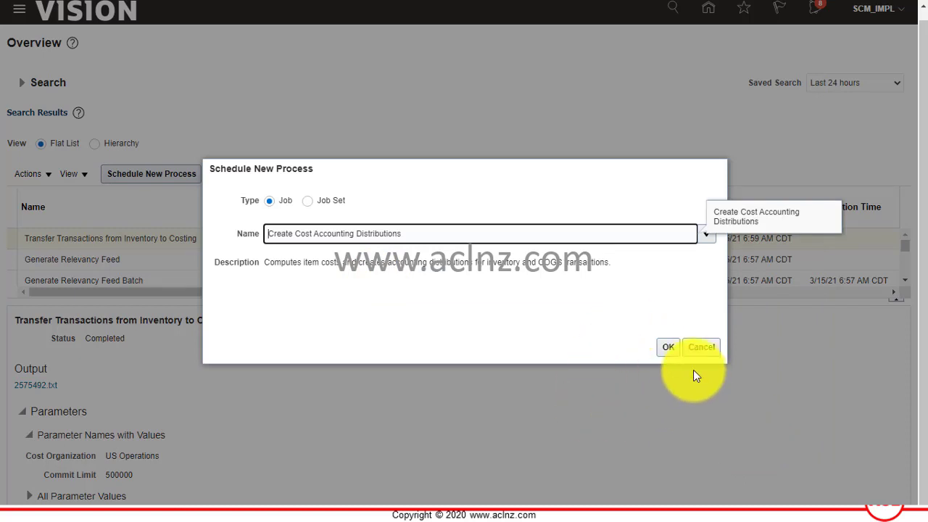
{"action": "left_click", "coordinate": [669, 348]}
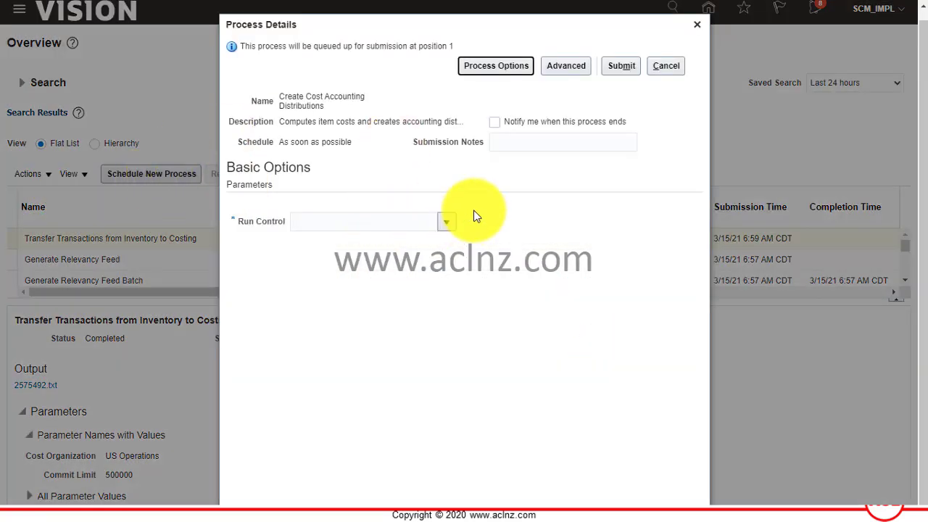
Search the available run controls and set the process's Run Control to US_OPERATIONS
{"action": "left_click", "coordinate": [446, 221]}
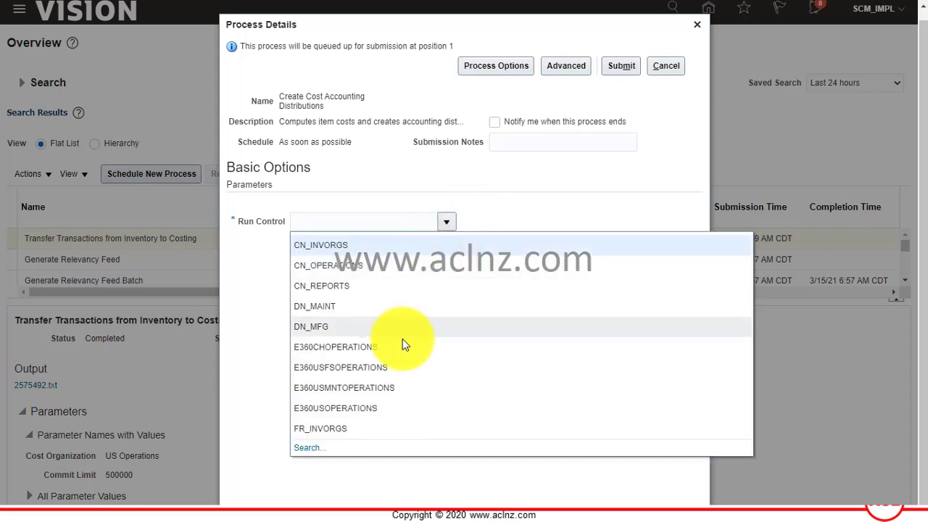
{"action": "left_click", "coordinate": [310, 447]}
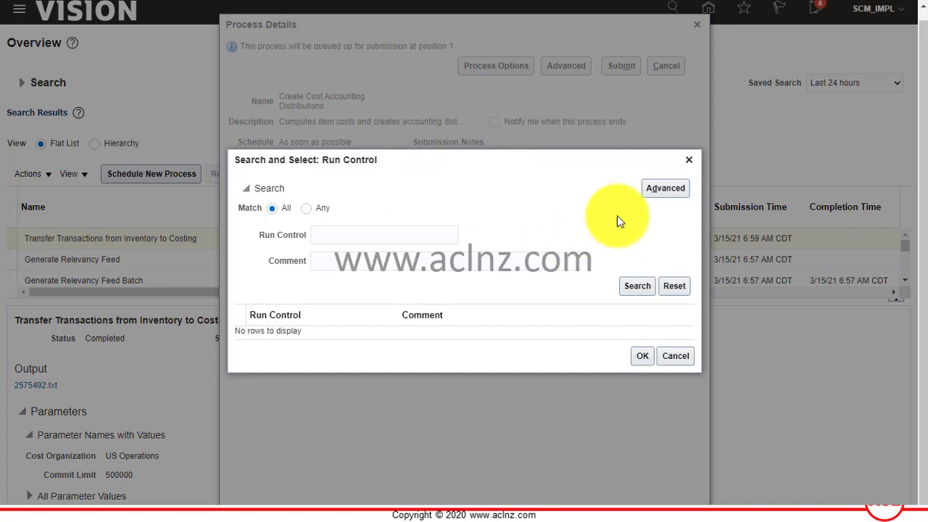
{"action": "left_click", "coordinate": [641, 285]}
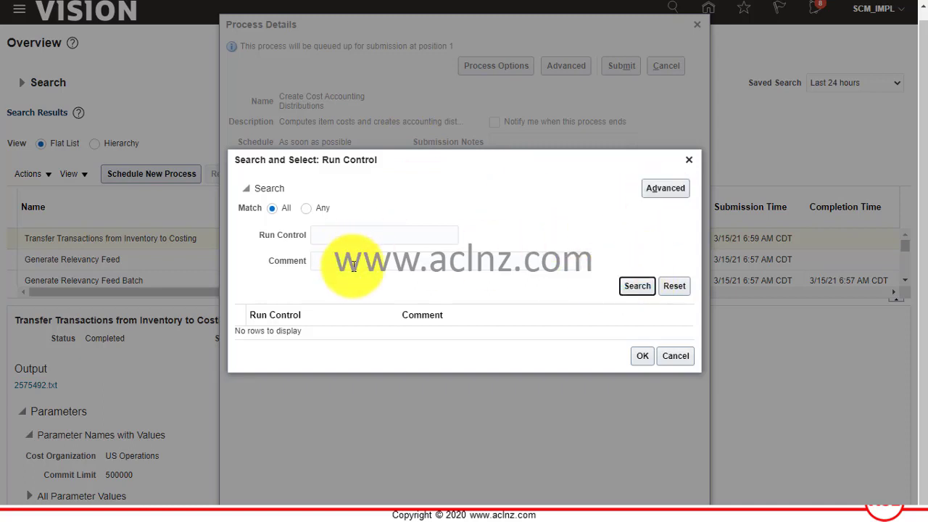
{"action": "scroll", "coordinate": [401, 342], "scroll_direction": "down", "scroll_amount": 5}
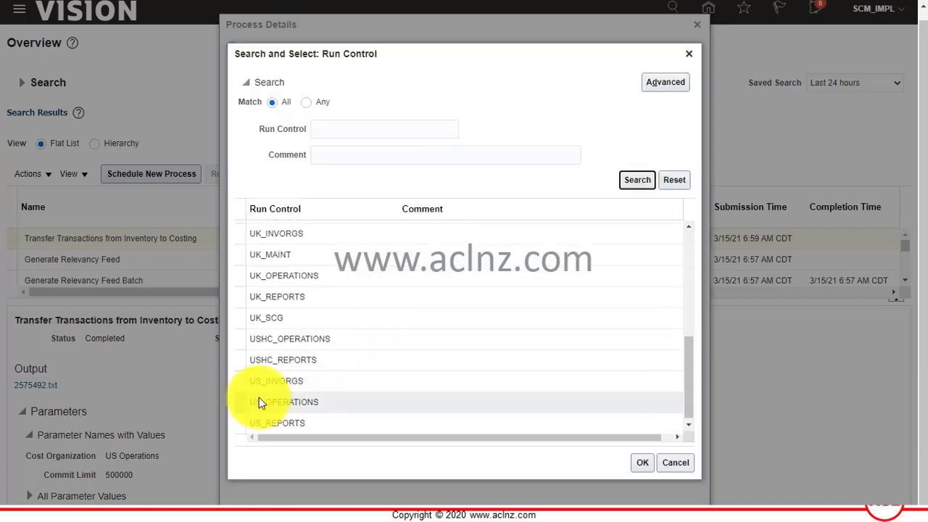
{"action": "left_click", "coordinate": [284, 400]}
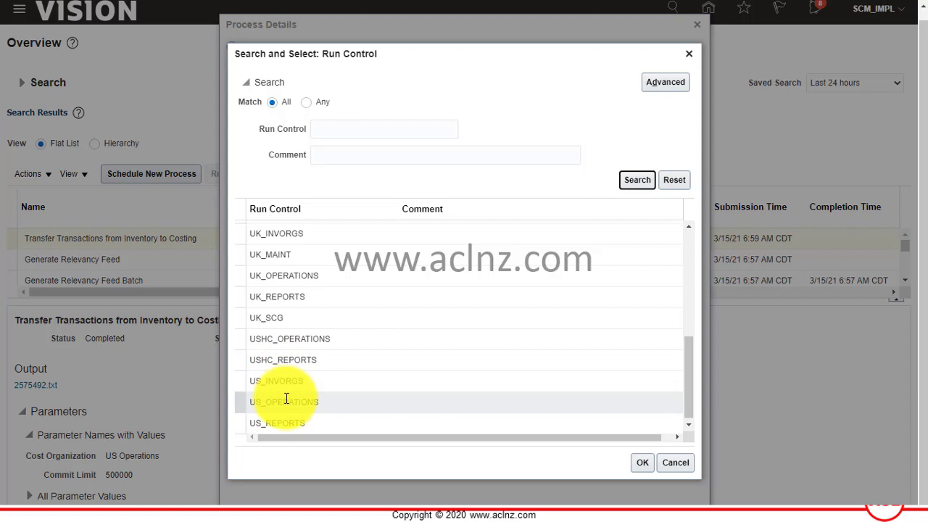
{"action": "left_click", "coordinate": [641, 466]}
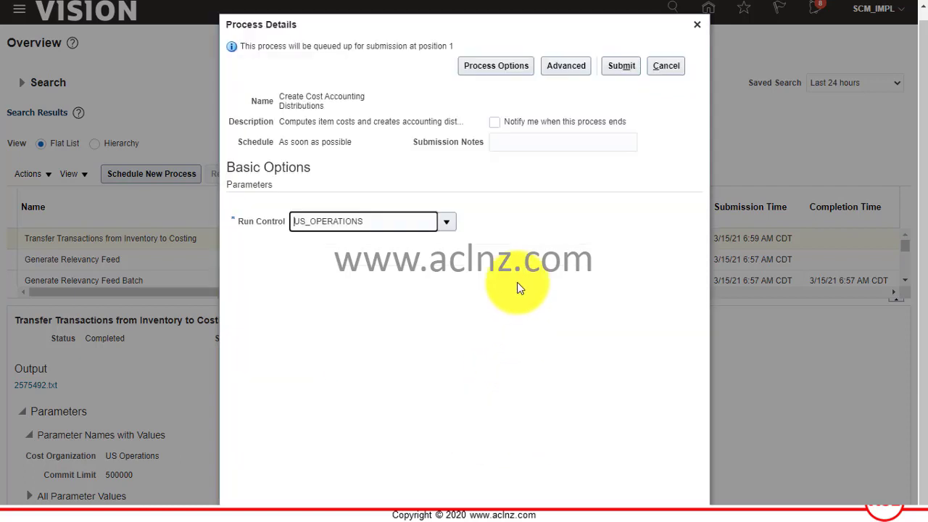
Submit the Create Cost Accounting Distributions process and refresh the process list to check its status
{"action": "left_click", "coordinate": [622, 67]}
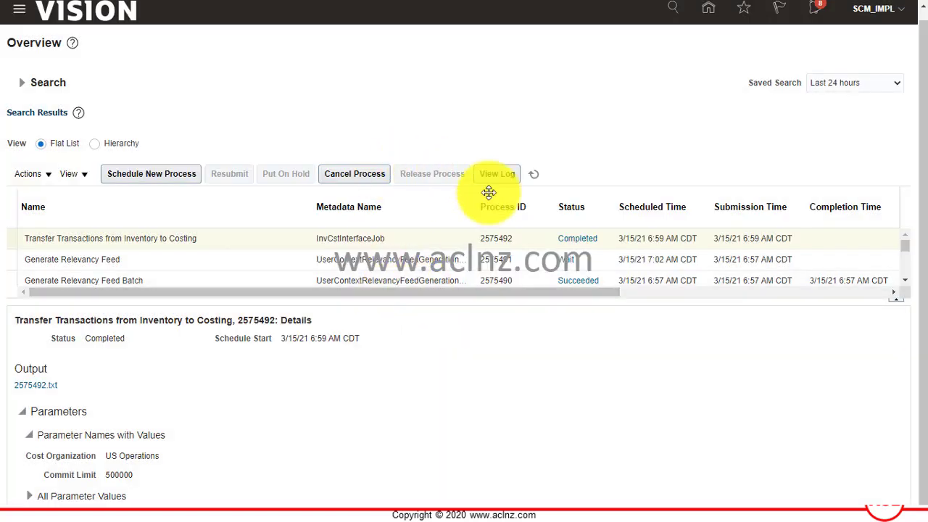
{"action": "left_click", "coordinate": [540, 177]}
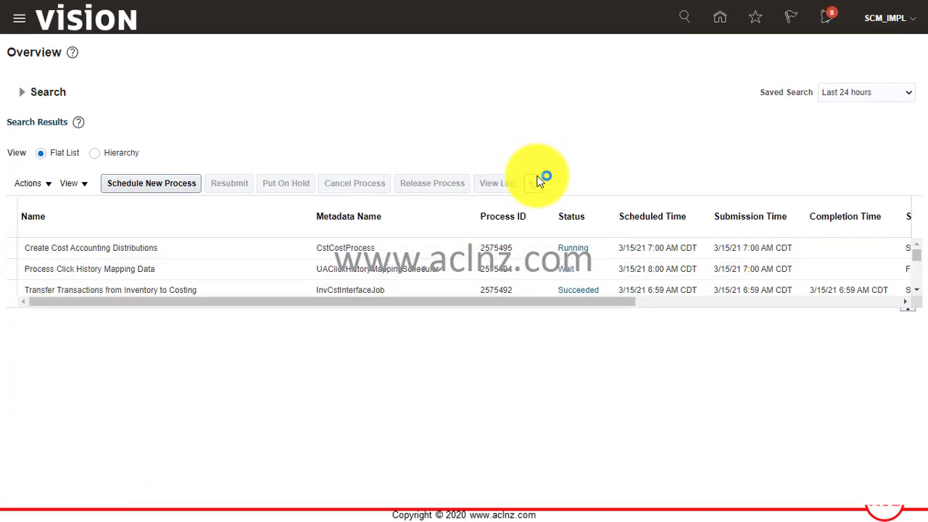
{"action": "left_click", "coordinate": [433, 248]}
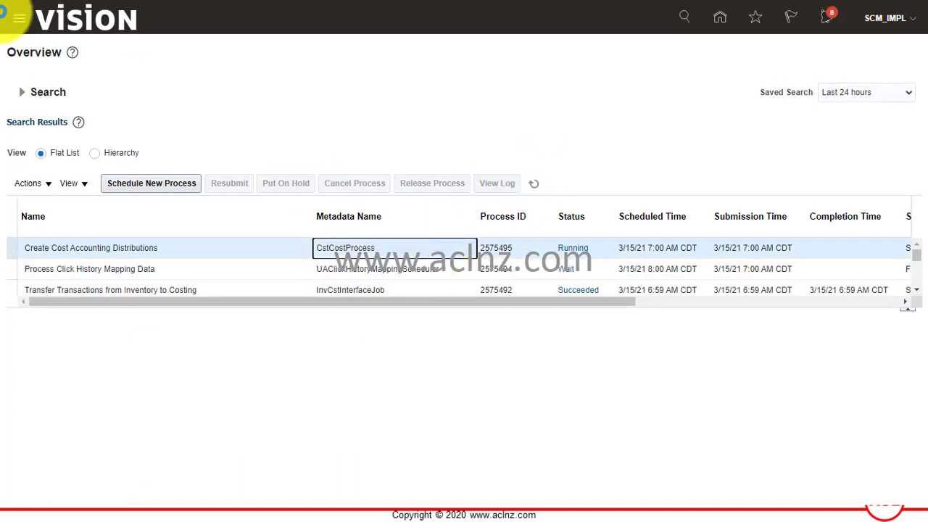
Go to the Inventory Management work area and open the Review Completed Transactions task
{"action": "left_click", "coordinate": [17, 19]}
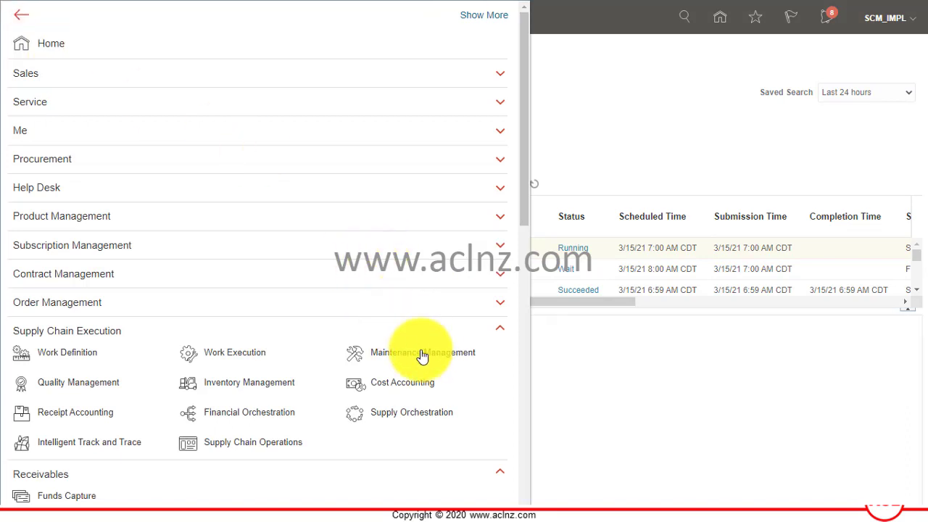
{"action": "left_click", "coordinate": [254, 384]}
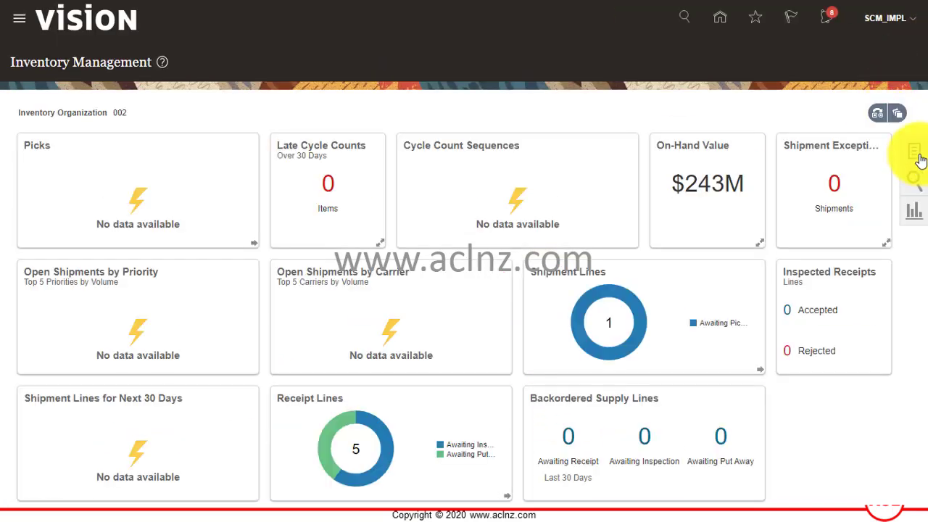
{"action": "left_click", "coordinate": [915, 156]}
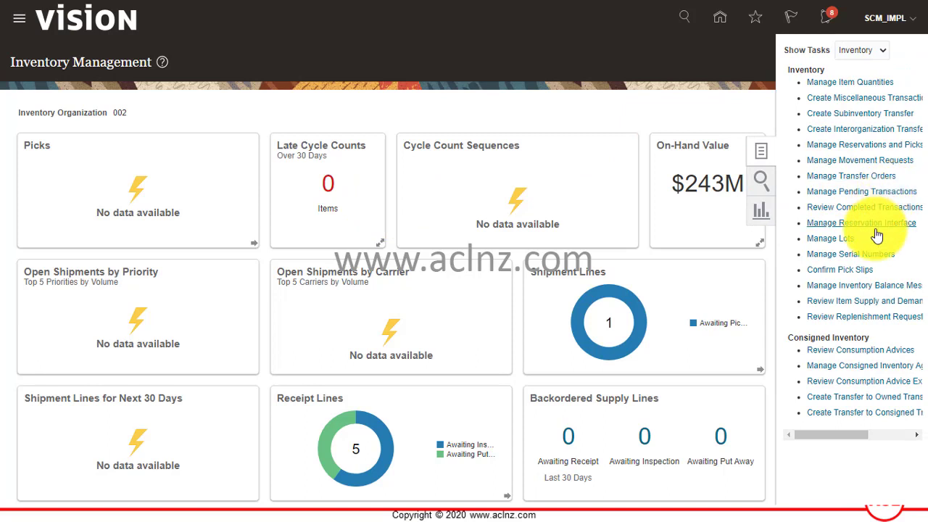
{"action": "left_click", "coordinate": [860, 206]}
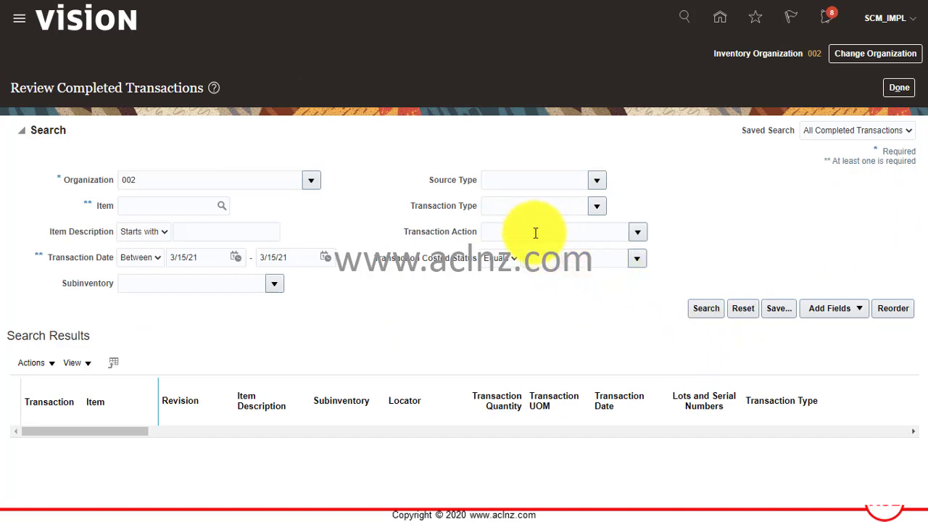
Search completed transactions for item CM2151031, check the costed status in its Intransit Receipt transaction details, and close the details
{"action": "left_click", "coordinate": [156, 206]}
{"action": "type", "text": "CM2151031"}
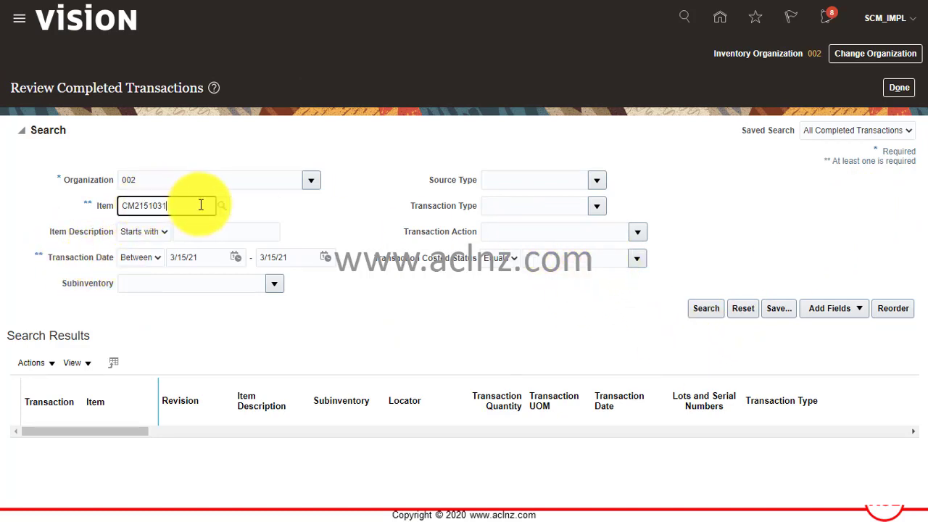
{"action": "left_click", "coordinate": [707, 309]}
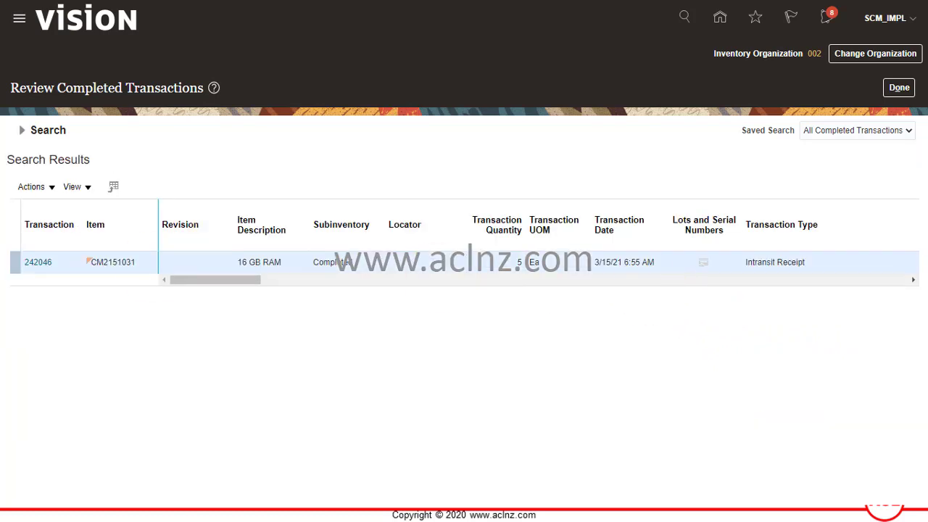
{"action": "left_click", "coordinate": [42, 264]}
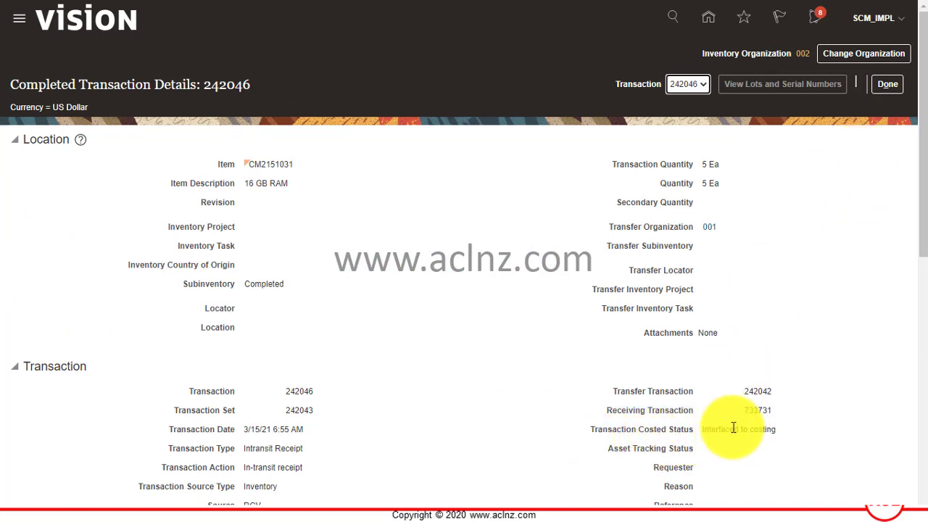
{"action": "left_click", "coordinate": [886, 84]}
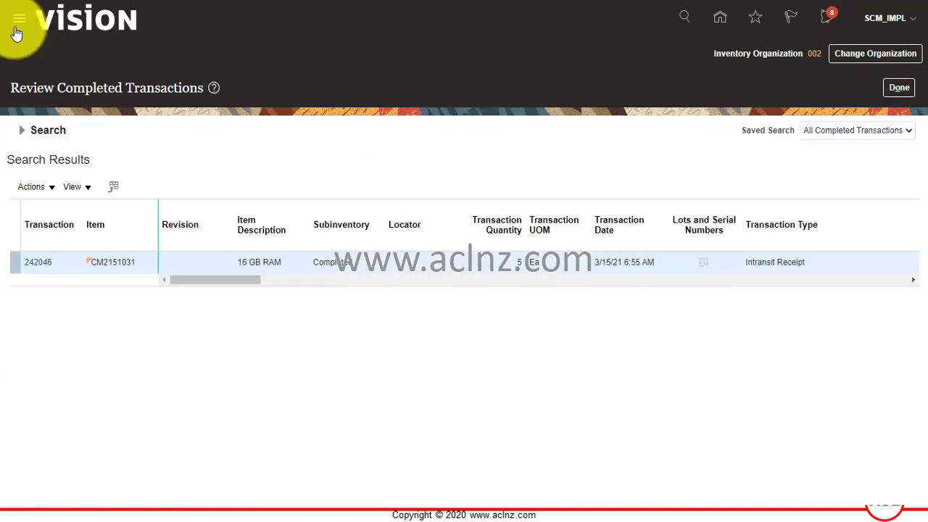
Go to Scheduled Processes and refresh the process list to check the status of Create Cost Accounting Distributions
{"action": "left_click", "coordinate": [13, 27]}
{"action": "scroll", "coordinate": [127, 271], "scroll_direction": "down", "scroll_amount": 4}
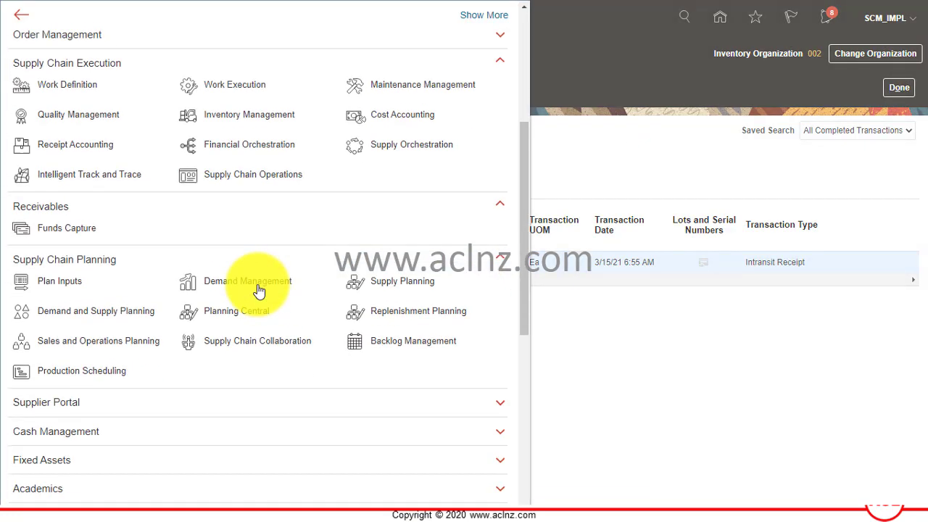
{"action": "scroll", "coordinate": [299, 272], "scroll_direction": "down", "scroll_amount": 4}
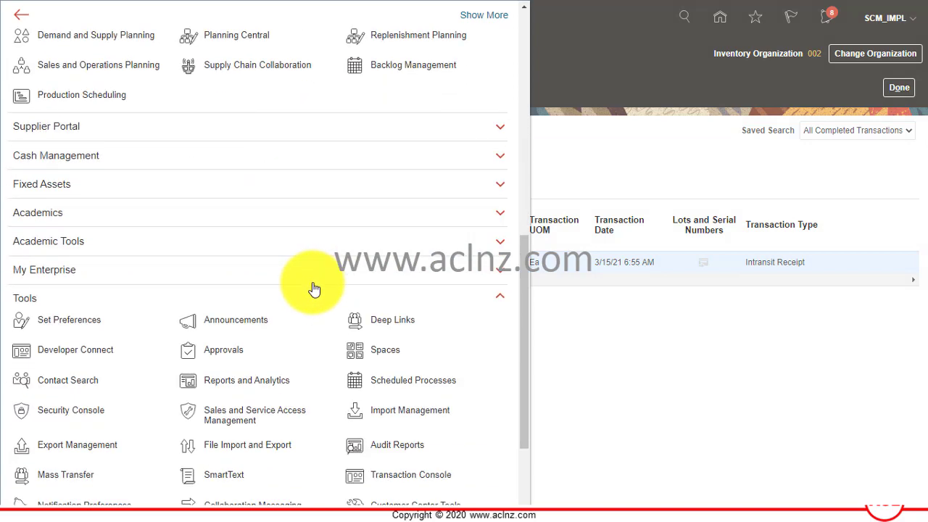
{"action": "left_click", "coordinate": [409, 380]}
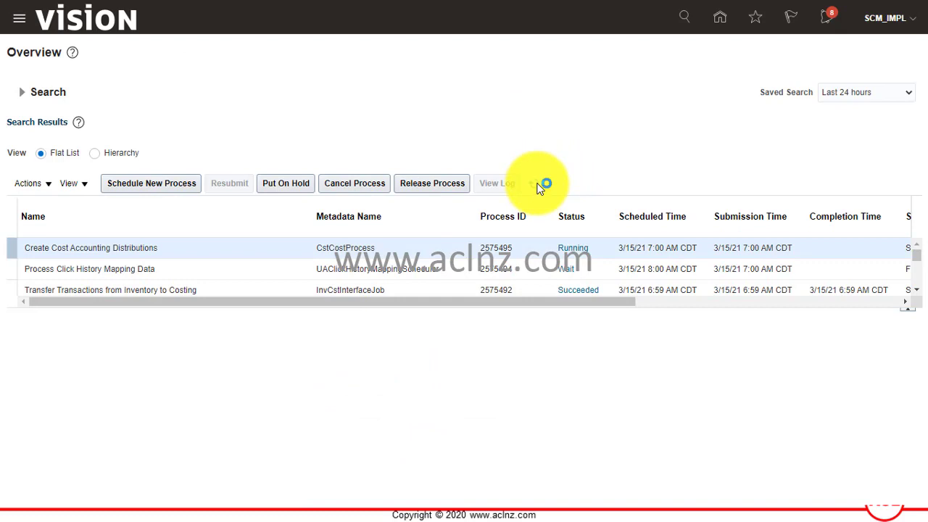
{"action": "left_click", "coordinate": [539, 185]}
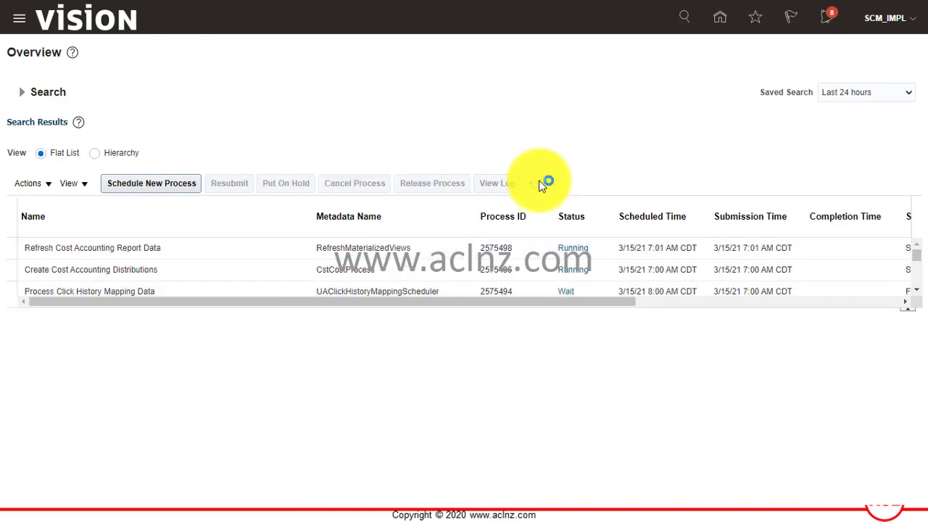
{"action": "left_click", "coordinate": [541, 184]}
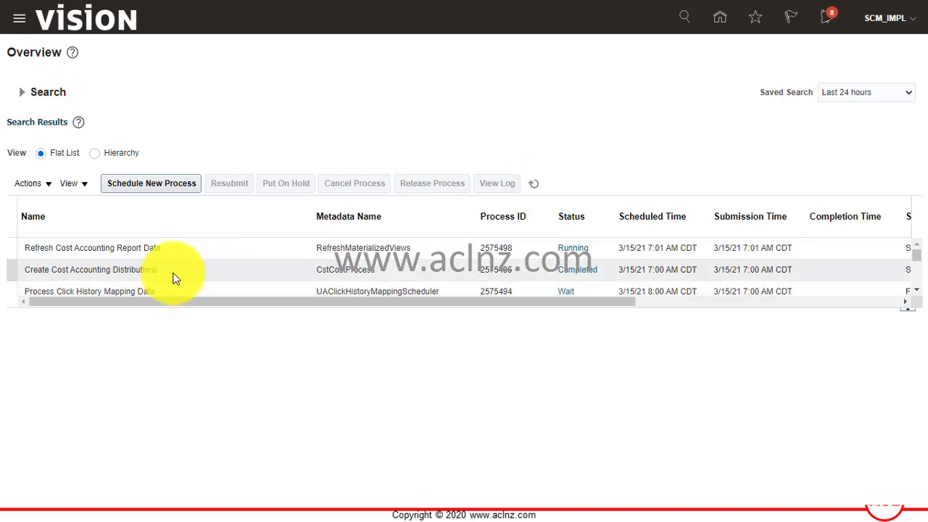
{"action": "left_click", "coordinate": [533, 183]}
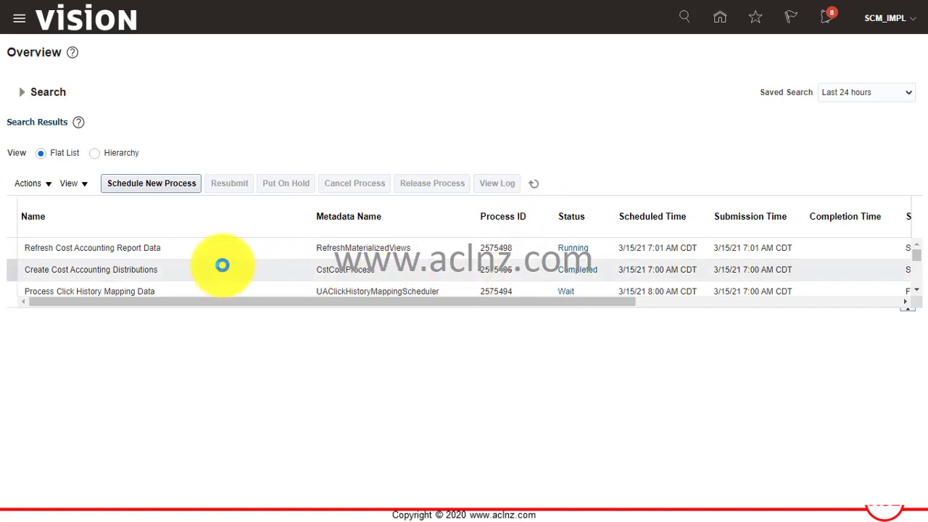
Review the output file 2575495.txt attached to the Create Cost Accounting Distributions process, and close the file and the attachments
{"action": "left_click", "coordinate": [184, 269]}
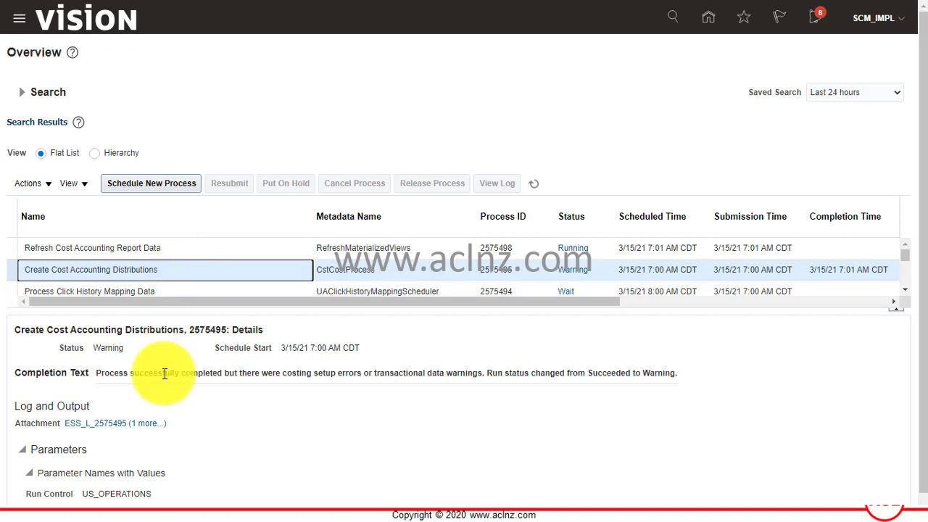
{"action": "left_click", "coordinate": [145, 424]}
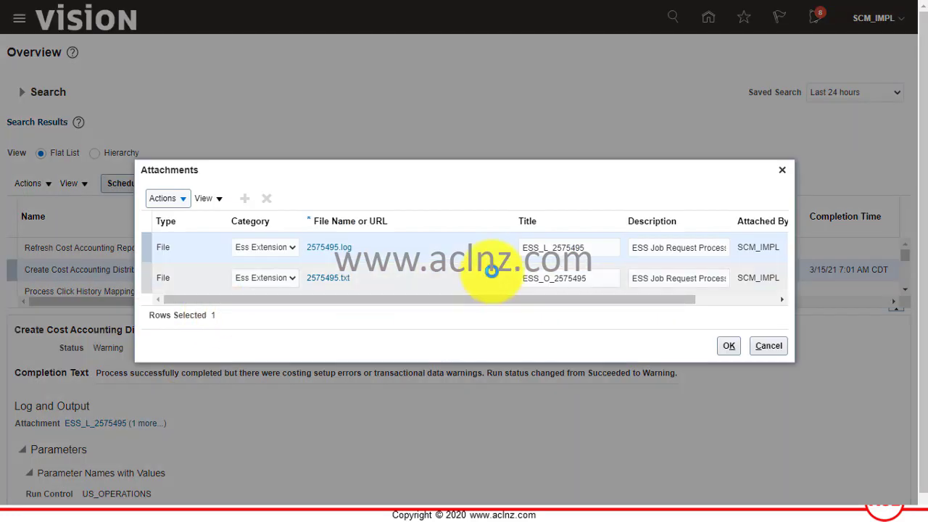
{"action": "left_click", "coordinate": [326, 278]}
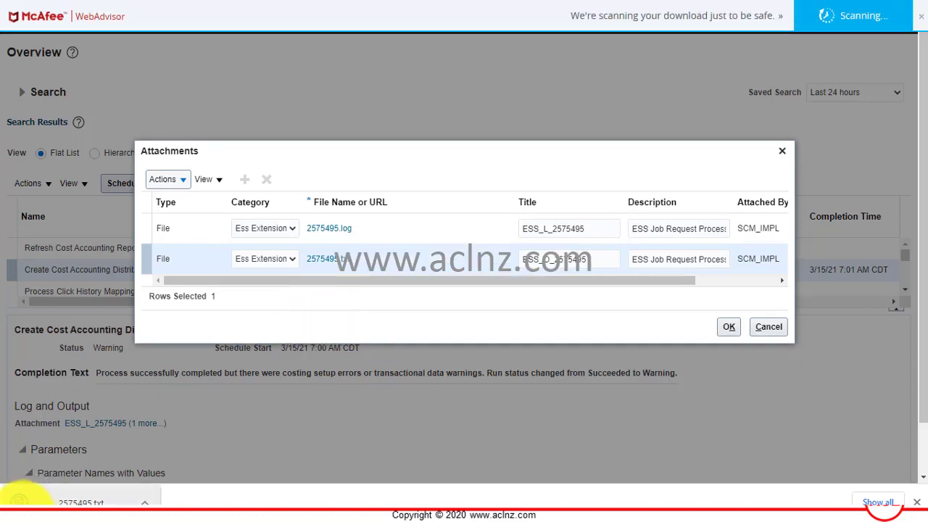
{"action": "left_click", "coordinate": [42, 499]}
{"action": "scroll", "coordinate": [419, 308], "scroll_direction": "down", "scroll_amount": 1}
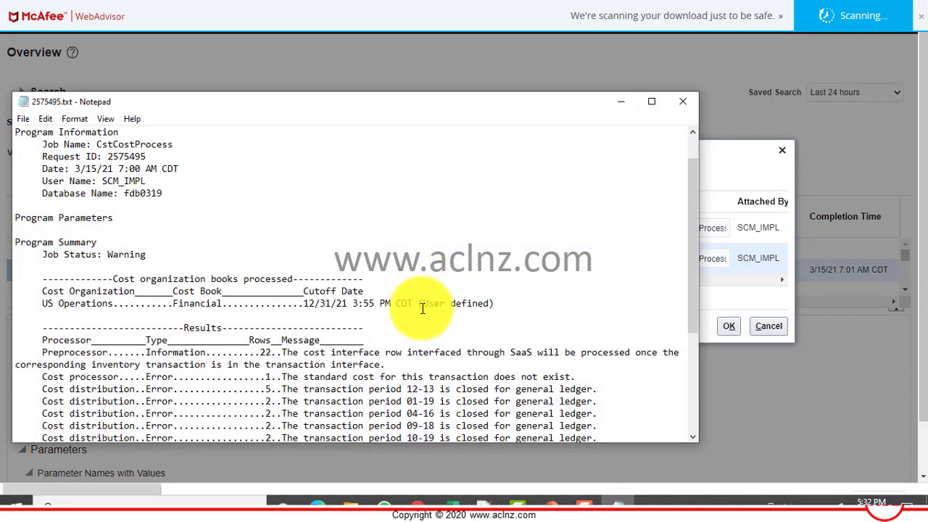
{"action": "scroll", "coordinate": [423, 308], "scroll_direction": "down", "scroll_amount": 1}
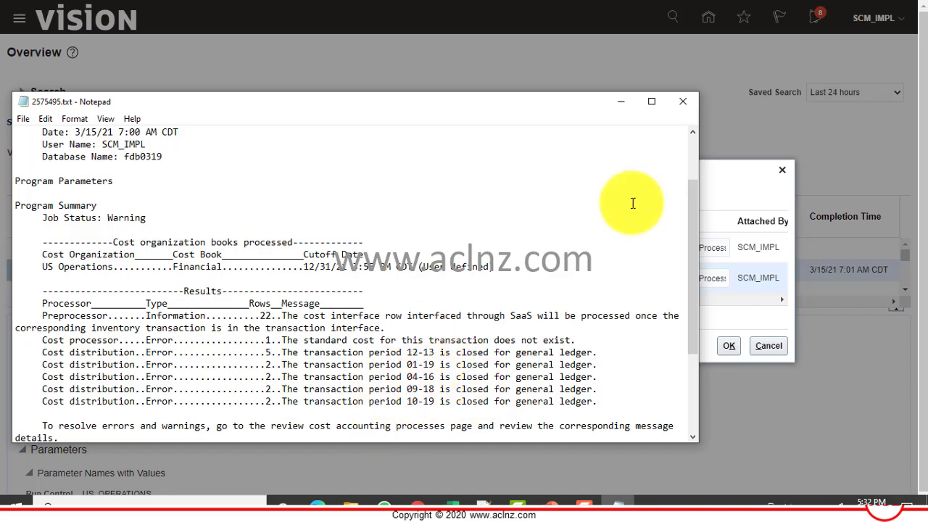
{"action": "left_click", "coordinate": [682, 106]}
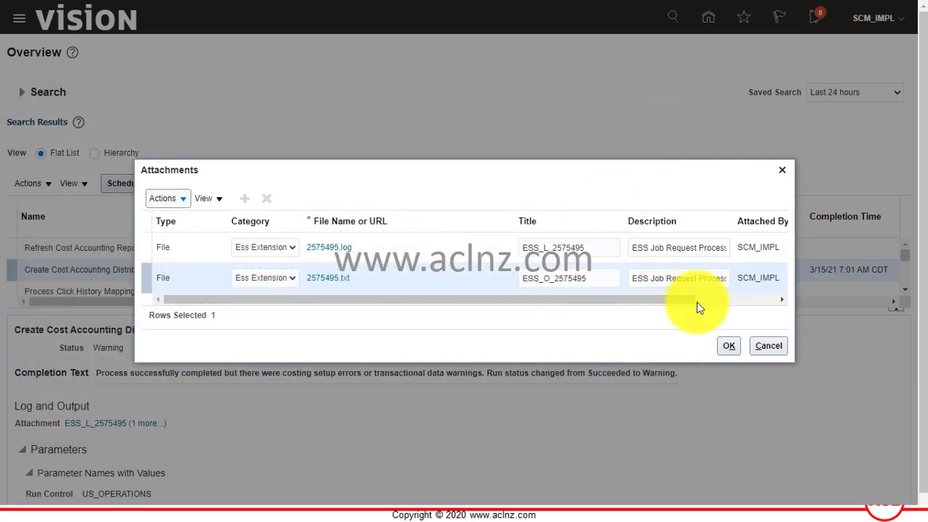
{"action": "left_click", "coordinate": [769, 346]}
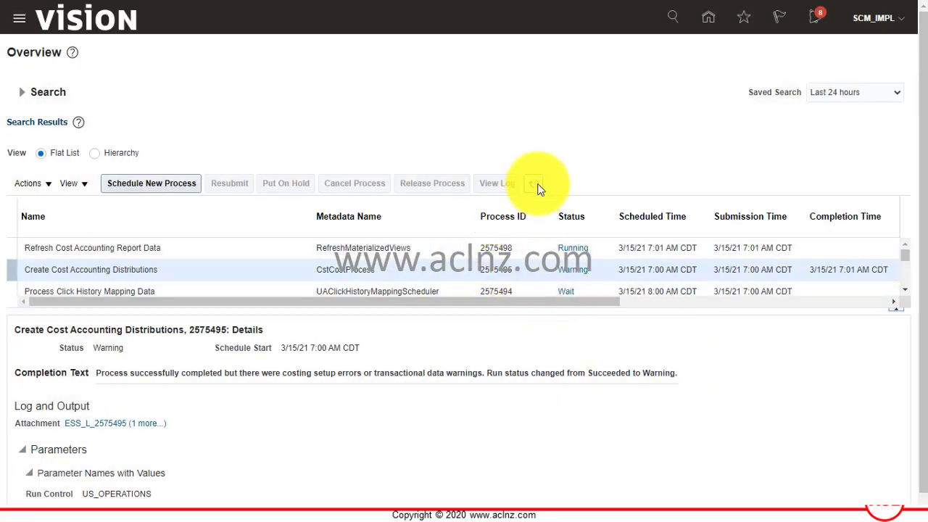
Check the status of the Refresh Cost Accounting Report Data process and select it in the process list
{"action": "left_click", "coordinate": [182, 252]}
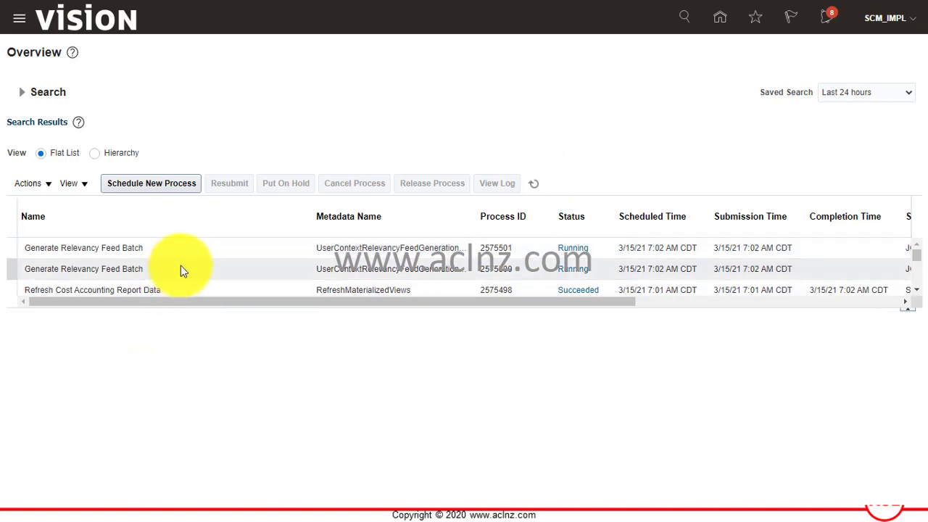
{"action": "left_click", "coordinate": [169, 289]}
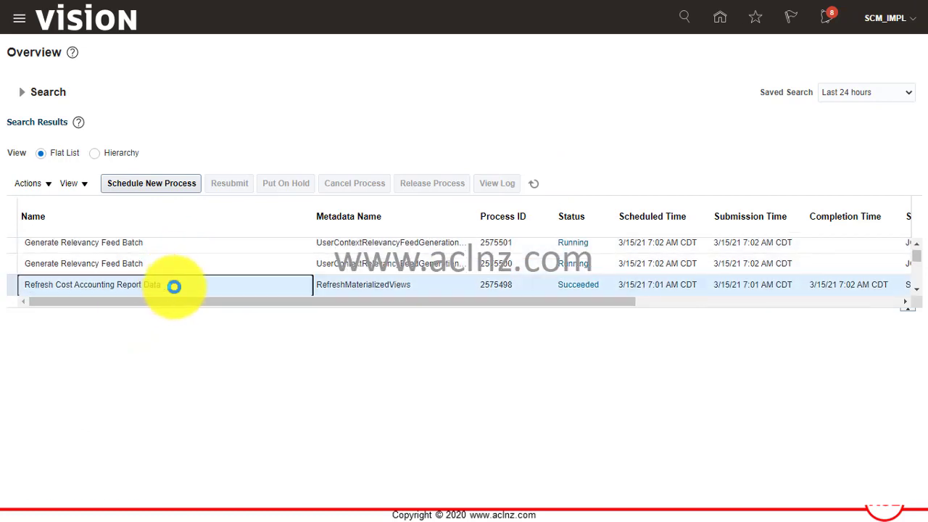
Go to the Cost Accounting work area and open the Review Cost Accounting Distributions task
{"action": "left_click", "coordinate": [18, 24]}
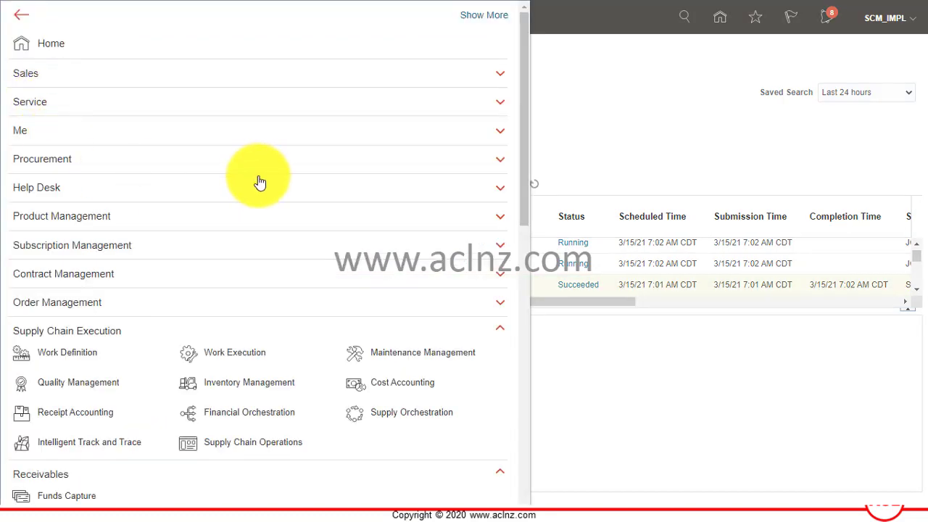
{"action": "scroll", "coordinate": [253, 188], "scroll_direction": "down", "scroll_amount": 3}
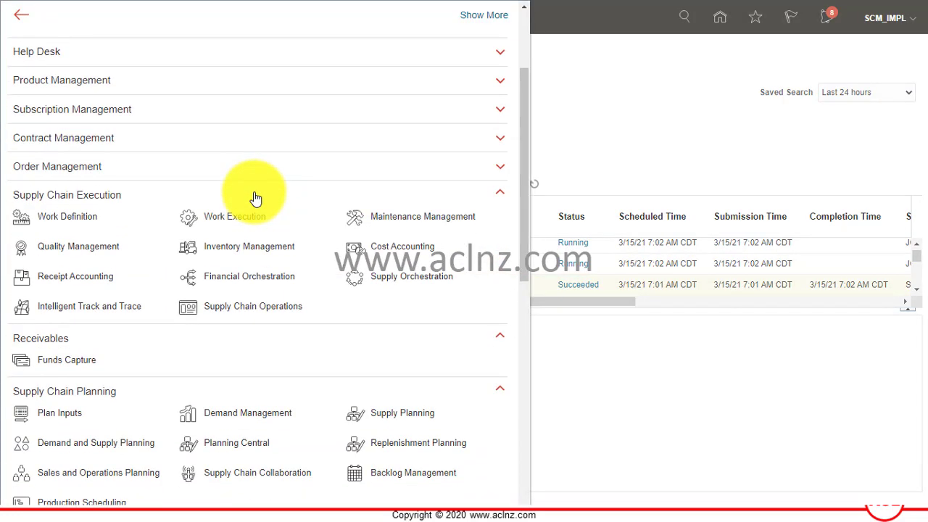
{"action": "left_click", "coordinate": [401, 247]}
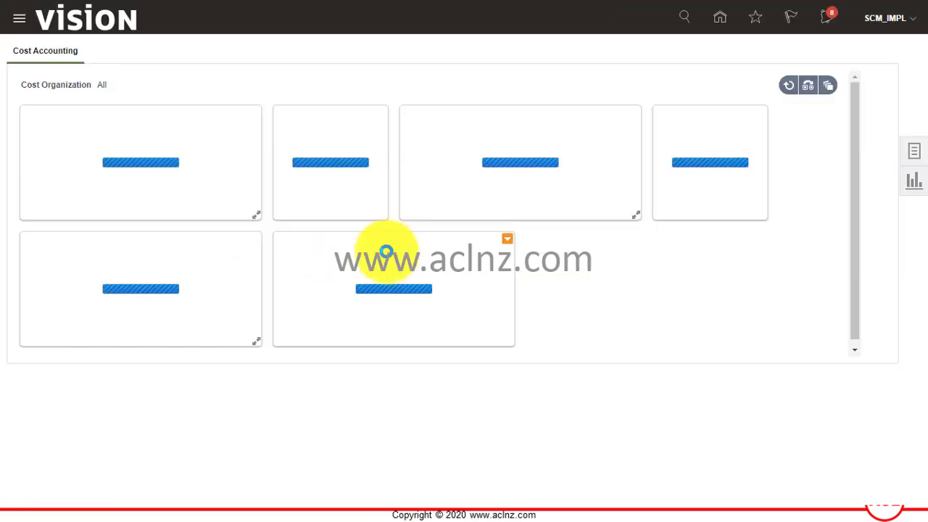
{"action": "left_click", "coordinate": [914, 153]}
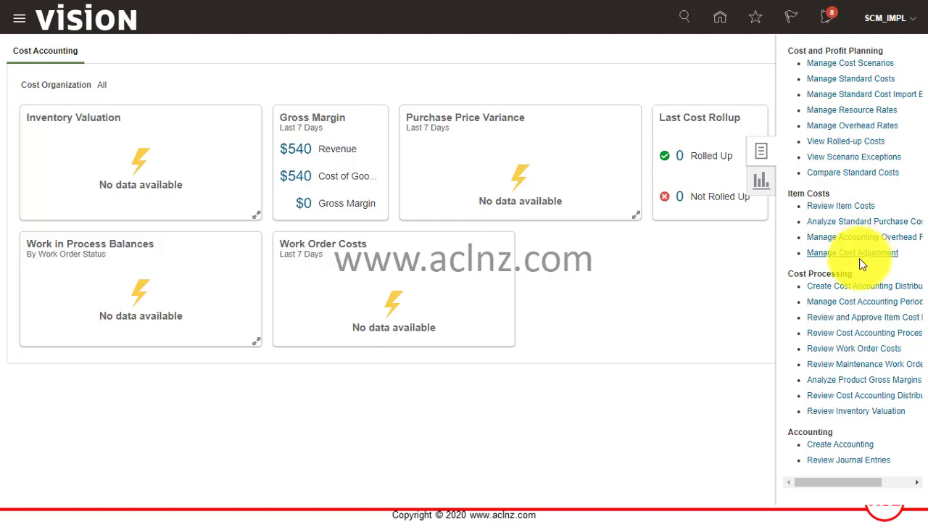
{"action": "left_click", "coordinate": [837, 395]}
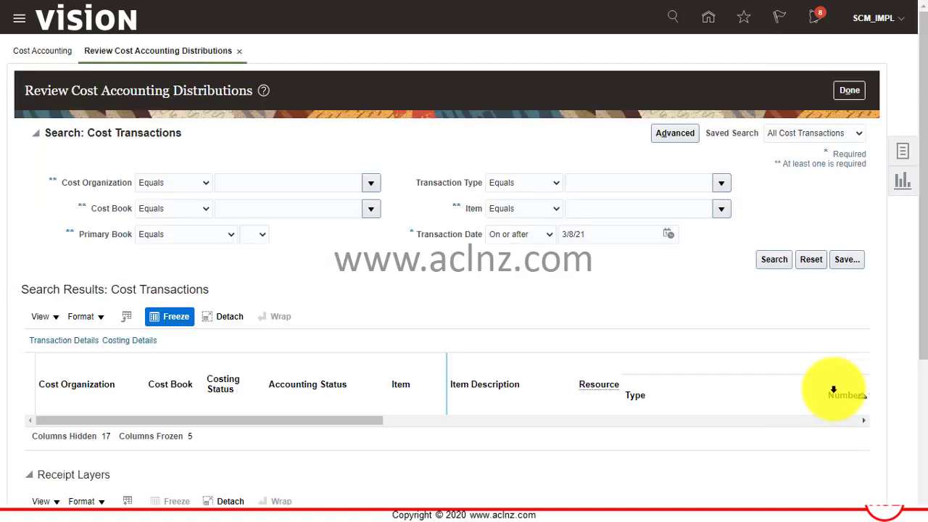
Search cost transactions for cost organization US Operations and item CM2151031
{"action": "left_click", "coordinate": [369, 183]}
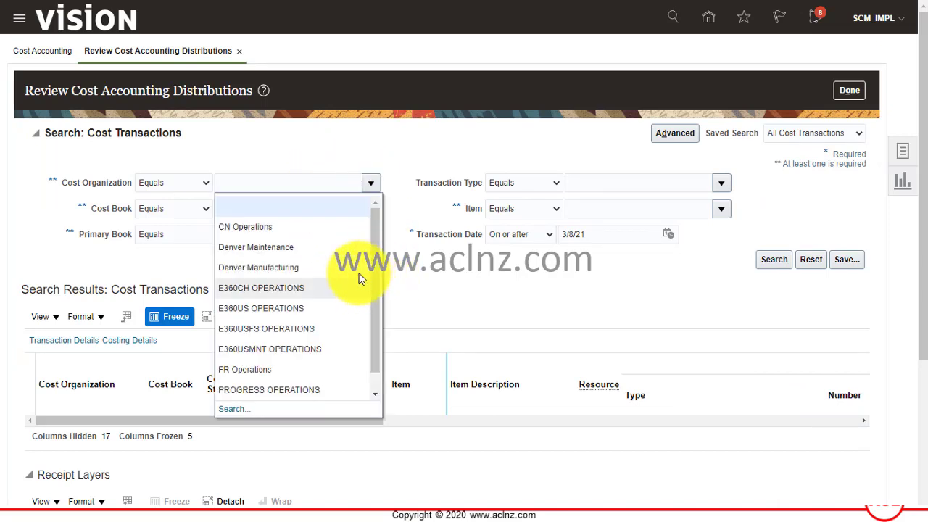
{"action": "left_click", "coordinate": [240, 410]}
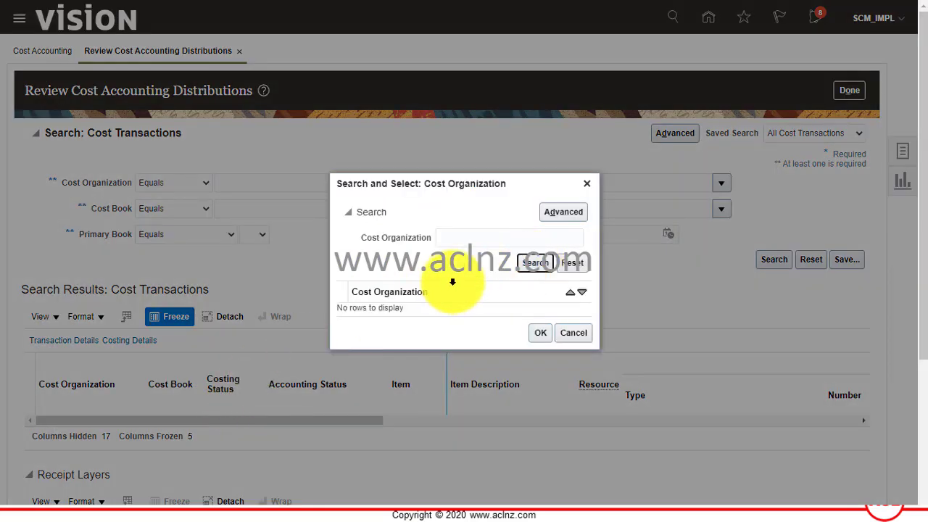
{"action": "scroll", "coordinate": [475, 278], "scroll_direction": "down", "scroll_amount": 5}
{"action": "left_click", "coordinate": [384, 385]}
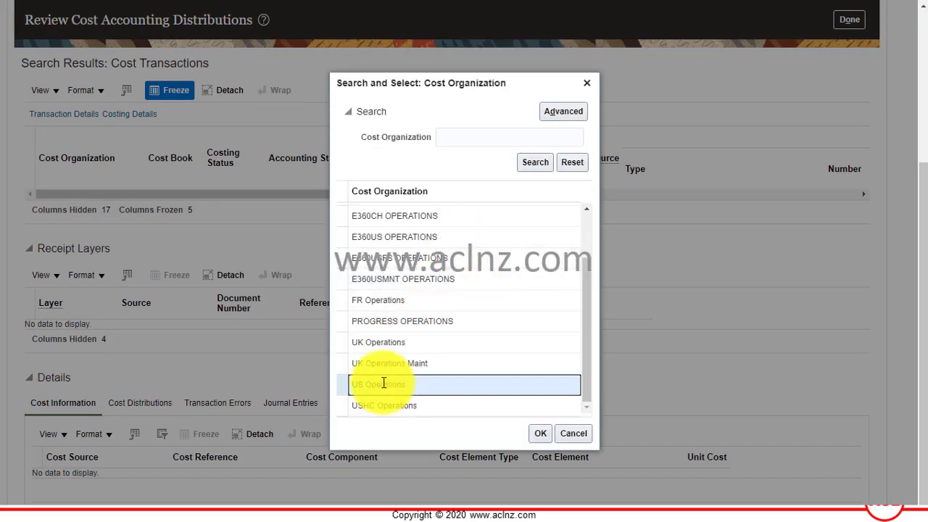
{"action": "left_click", "coordinate": [536, 433]}
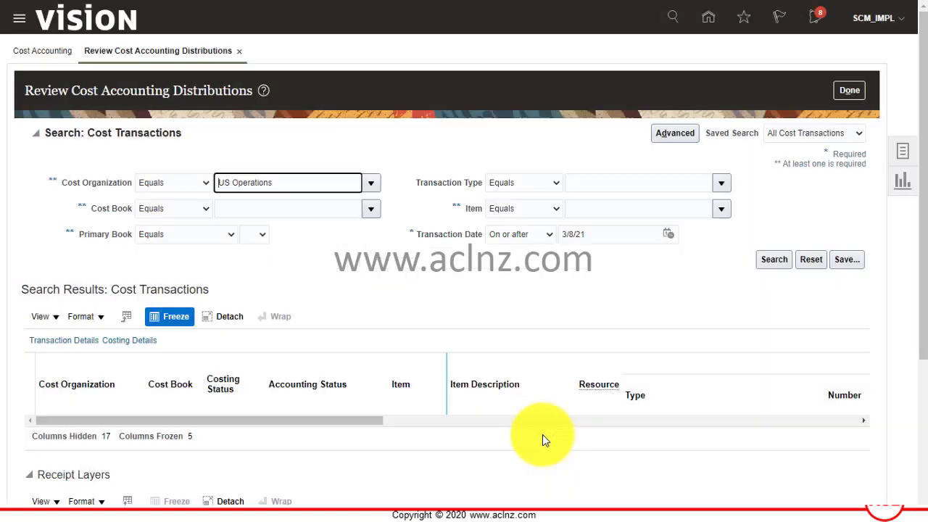
{"action": "left_click", "coordinate": [646, 209]}
{"action": "type", "text": "CM2151031"}
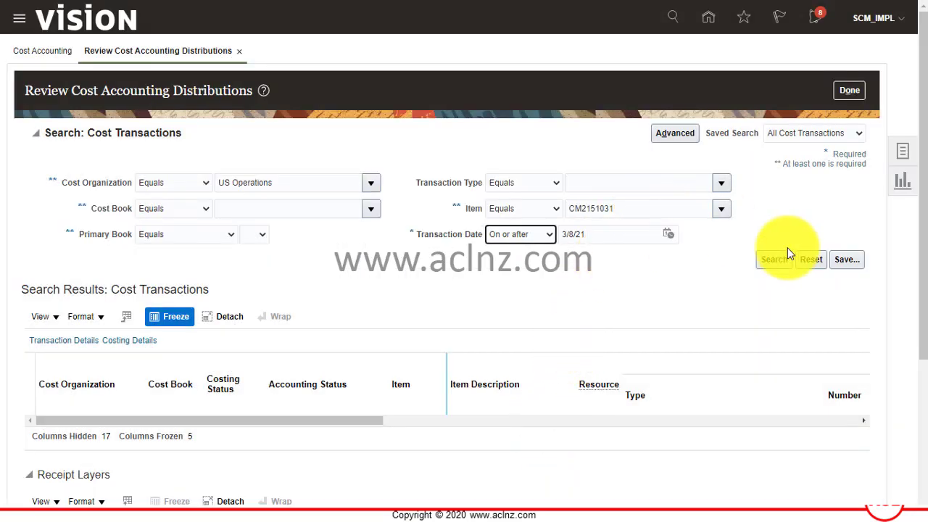
{"action": "left_click", "coordinate": [771, 261]}
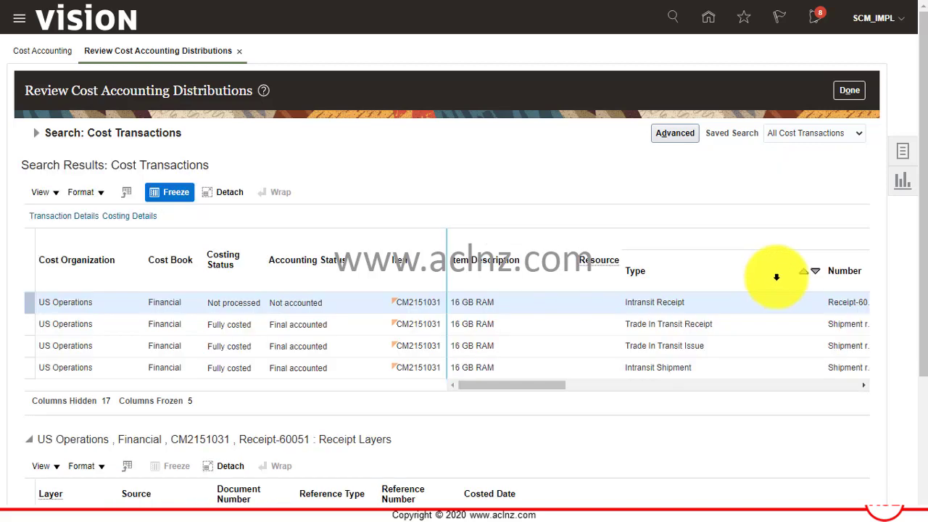
Compare the costing status and receipt layers of the Intransit Receipt, Intransit Shipment and Trade In Transit Receipt transactions, and close the distributions review
{"action": "left_click", "coordinate": [669, 367]}
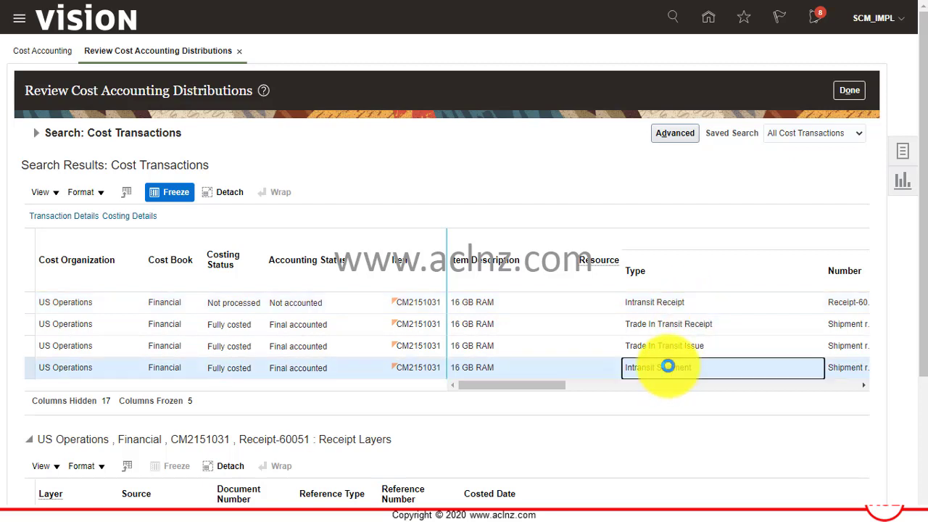
{"action": "left_click", "coordinate": [659, 302]}
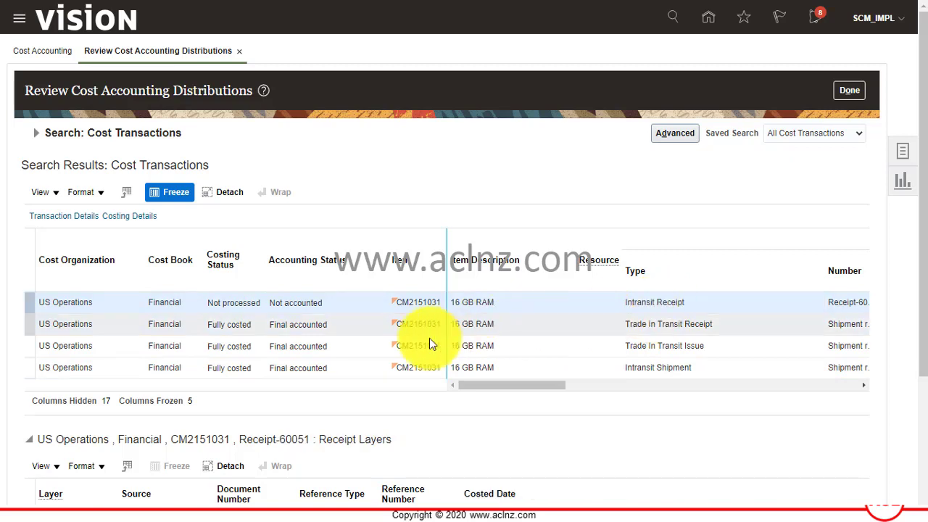
{"action": "left_click", "coordinate": [248, 326]}
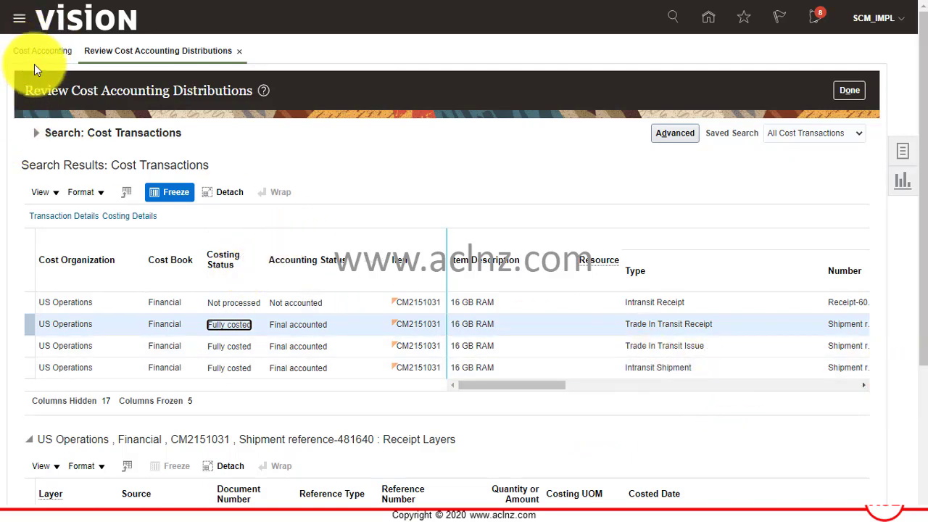
{"action": "left_click", "coordinate": [164, 301]}
{"action": "scroll", "coordinate": [704, 428], "scroll_direction": "down", "scroll_amount": 1}
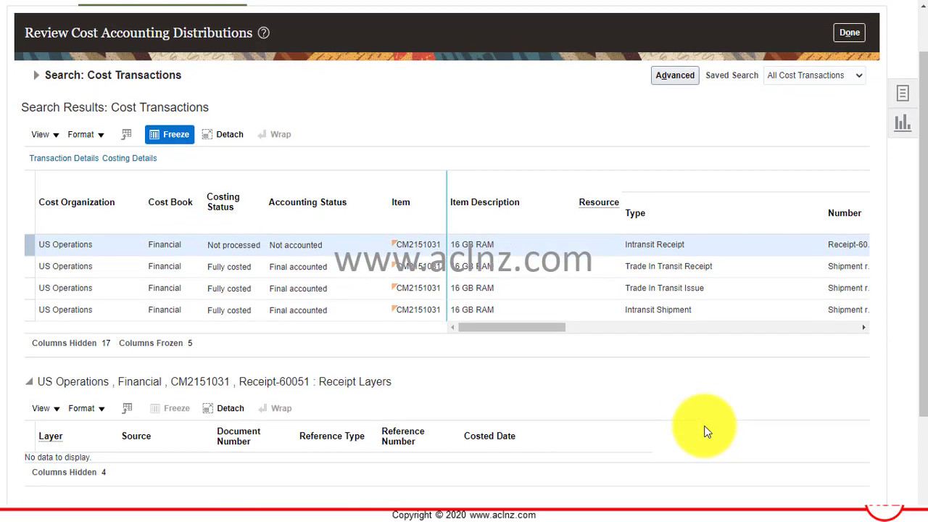
{"action": "left_click", "coordinate": [227, 256]}
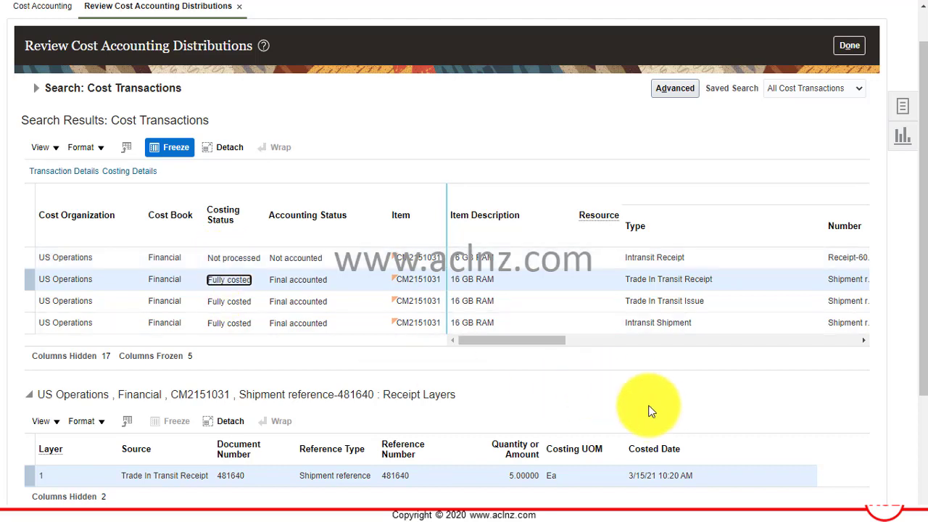
{"action": "left_click_drag", "start_coordinate": [530, 341], "coordinate": [481, 367]}
{"action": "left_click", "coordinate": [849, 47]}
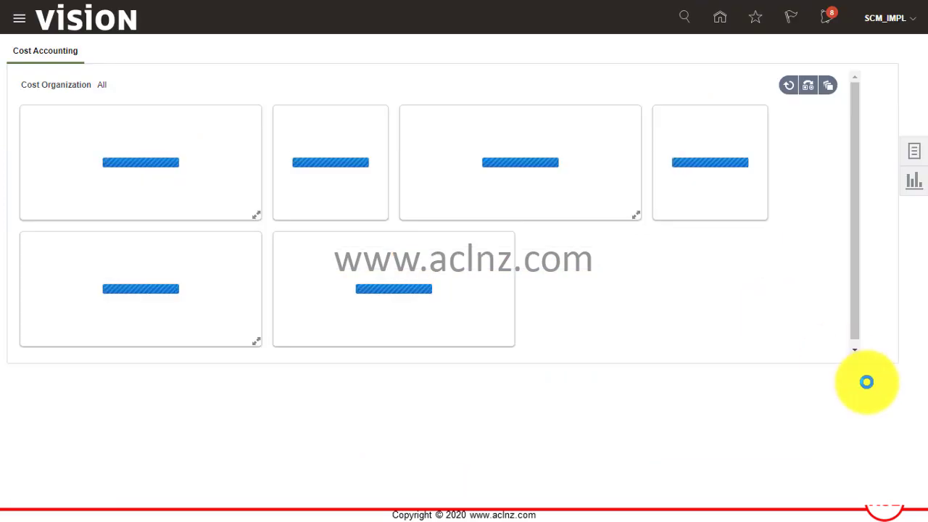
Submit the Create Accounting process for US Primary Ledger with Include User Transaction Identifiers set to Yes
{"action": "left_click", "coordinate": [914, 153]}
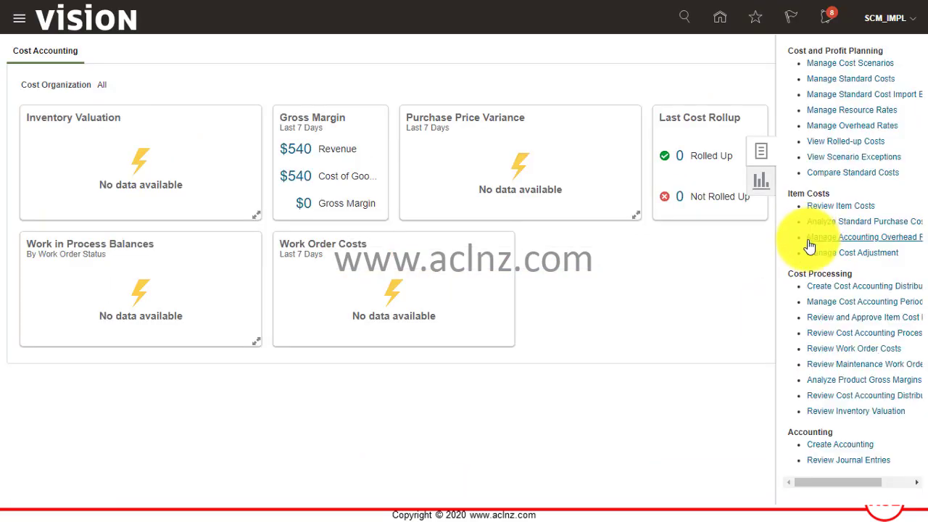
{"action": "left_click", "coordinate": [831, 444]}
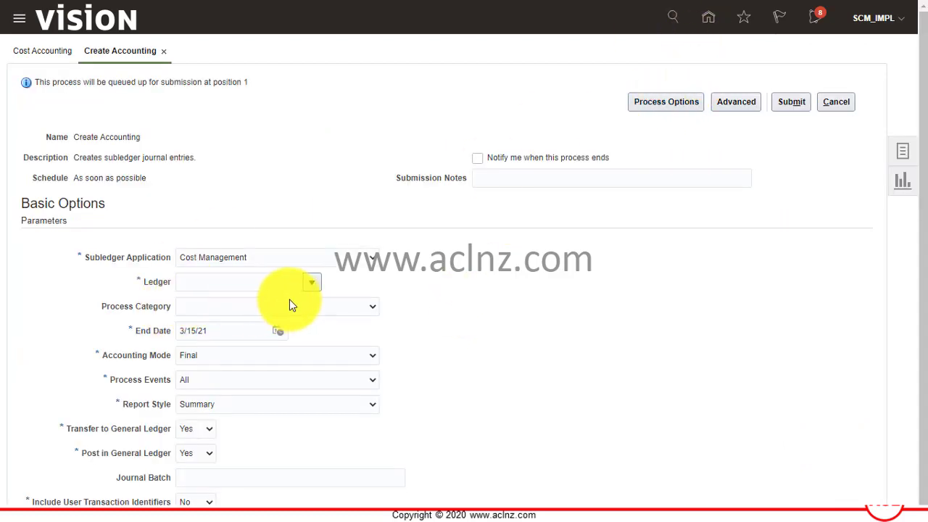
{"action": "left_click", "coordinate": [311, 282]}
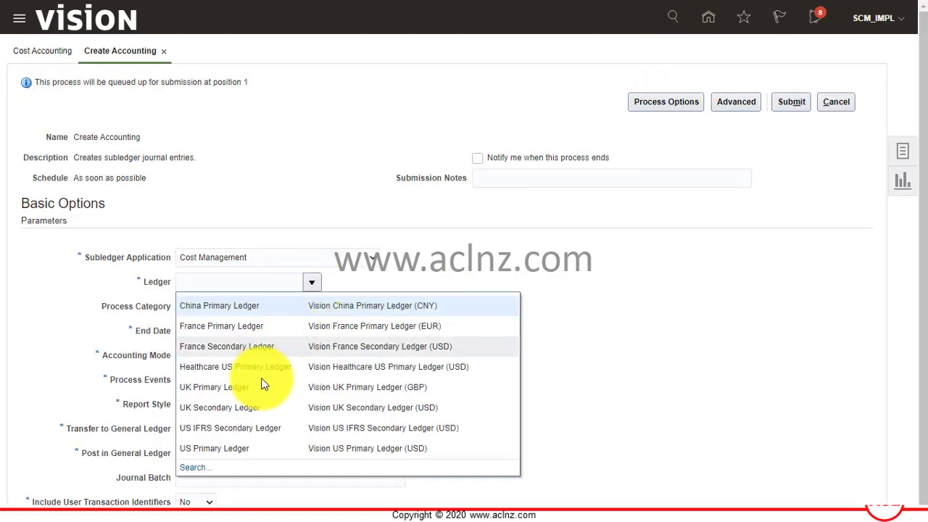
{"action": "left_click", "coordinate": [229, 449]}
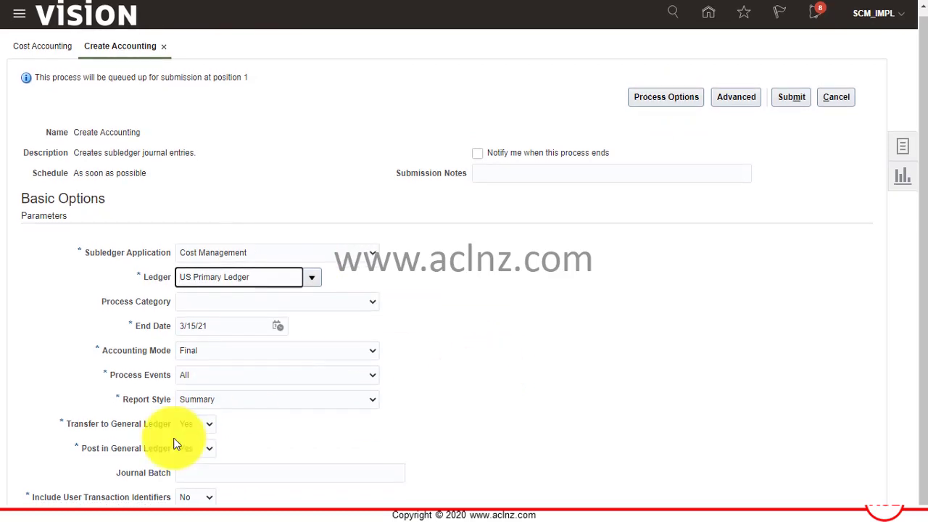
{"action": "left_click", "coordinate": [208, 502]}
{"action": "left_click", "coordinate": [197, 482]}
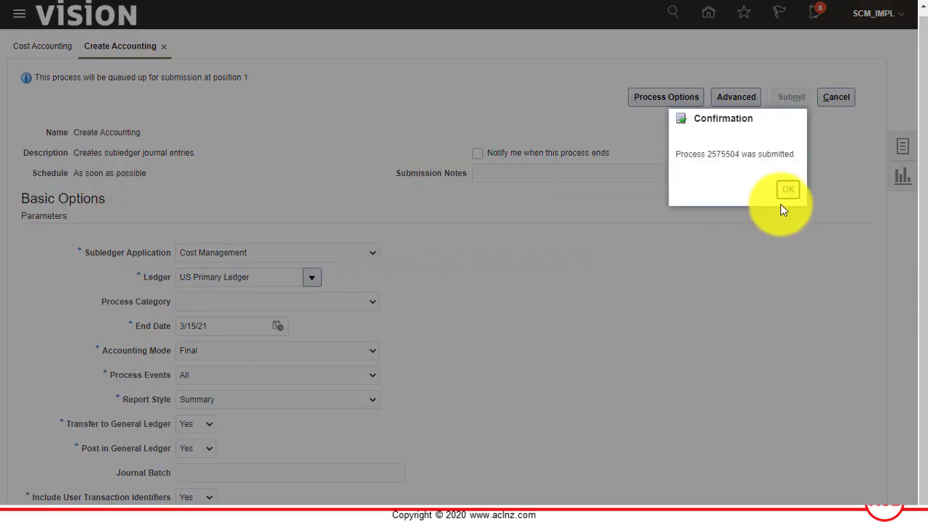
{"action": "left_click", "coordinate": [788, 189]}
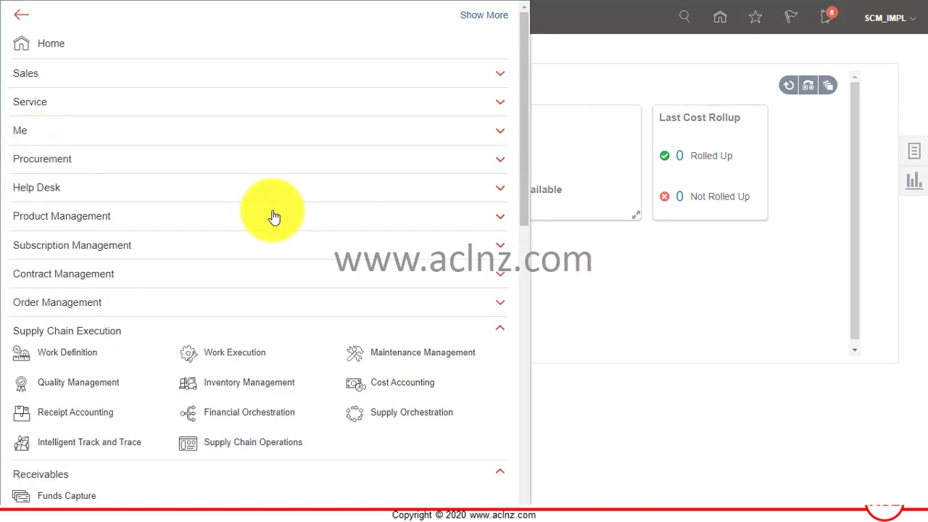
Go to the scheduled processes overview, refresh it to check the Create Accounting process's status, and look through the earlier processes
{"action": "scroll", "coordinate": [276, 221], "scroll_direction": "down", "scroll_amount": 15}
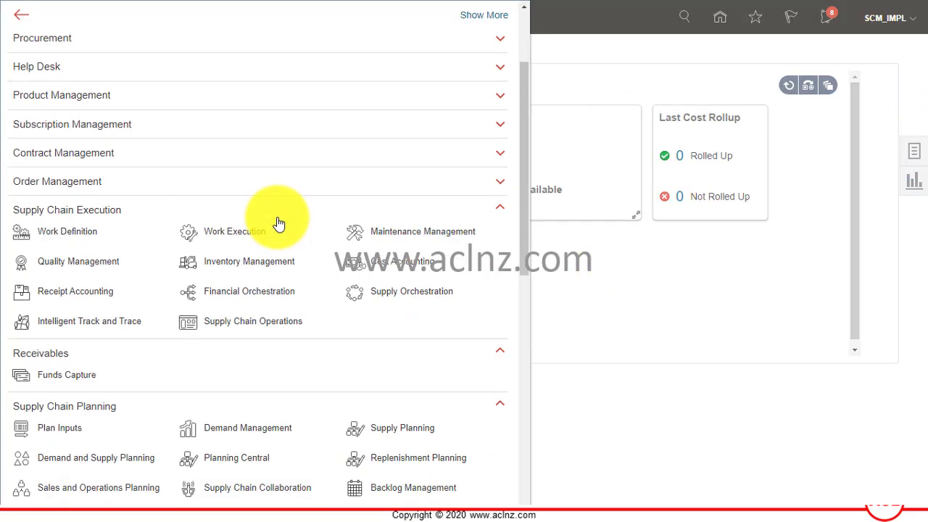
{"action": "scroll", "coordinate": [279, 227], "scroll_direction": "down", "scroll_amount": 2}
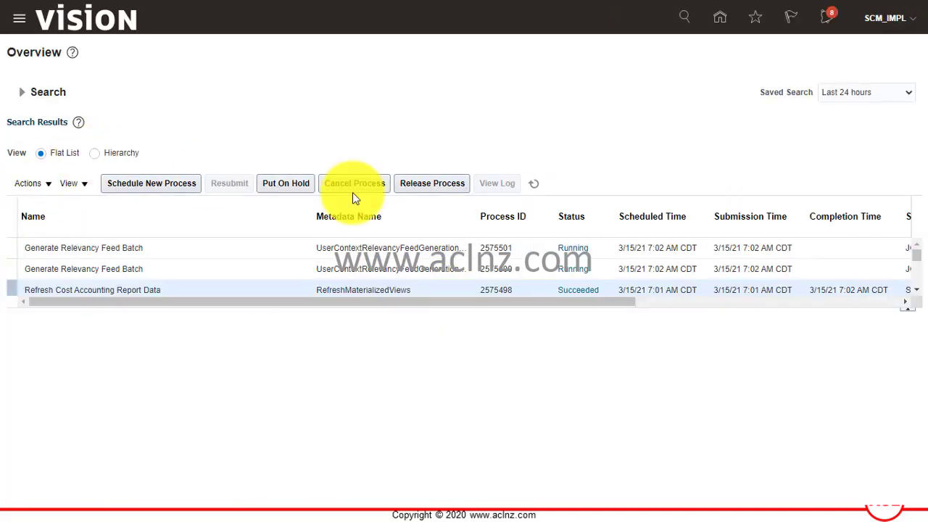
{"action": "left_click", "coordinate": [529, 184]}
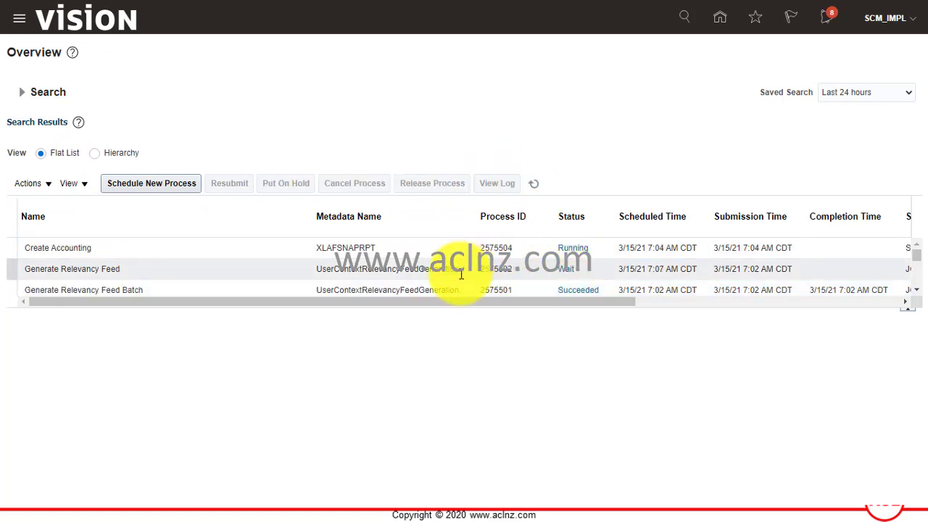
{"action": "left_click", "coordinate": [540, 182]}
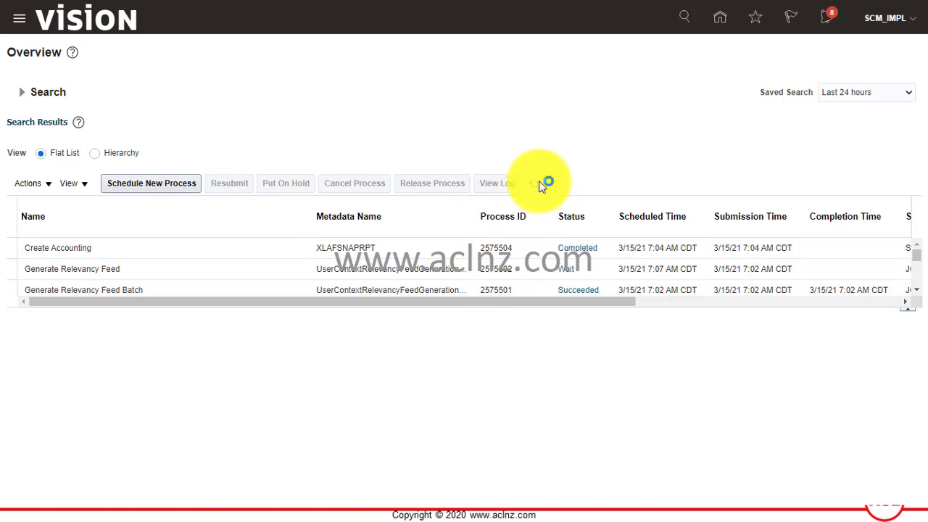
{"action": "left_click", "coordinate": [104, 252]}
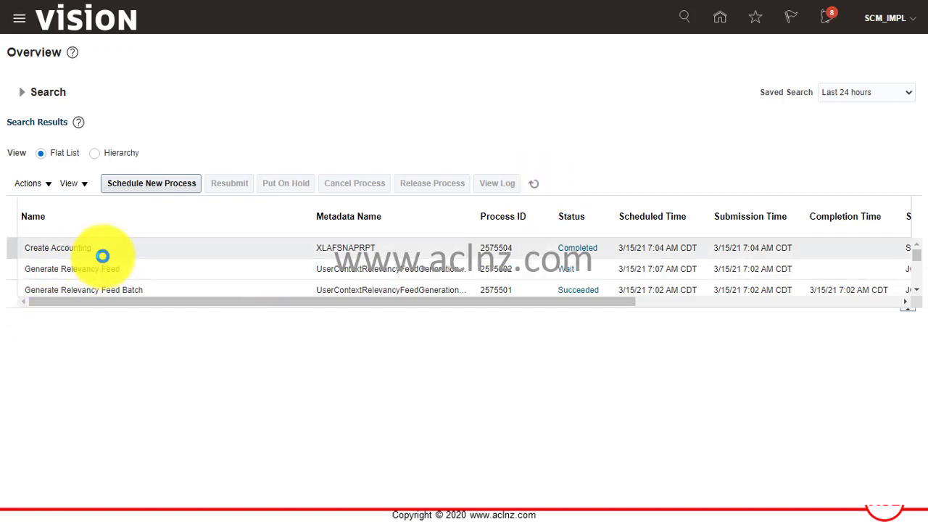
{"action": "left_click", "coordinate": [525, 289]}
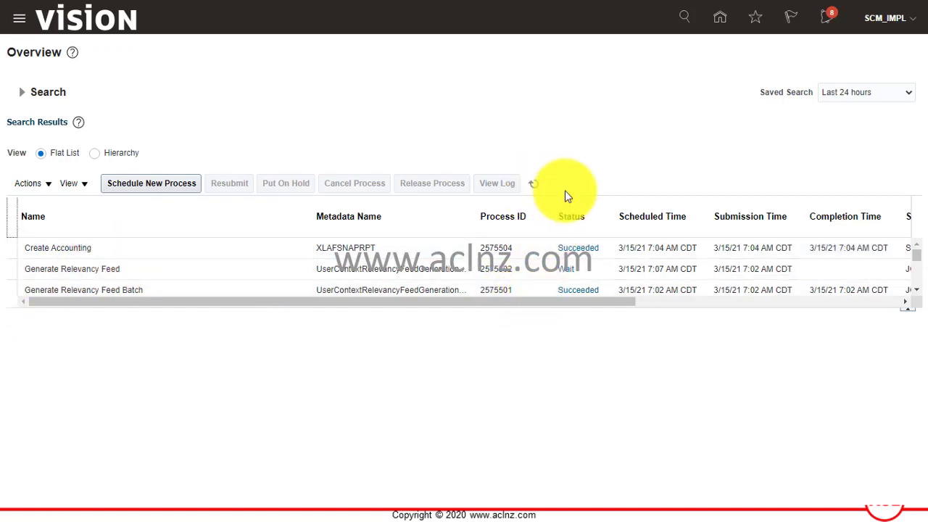
{"action": "left_click", "coordinate": [532, 183]}
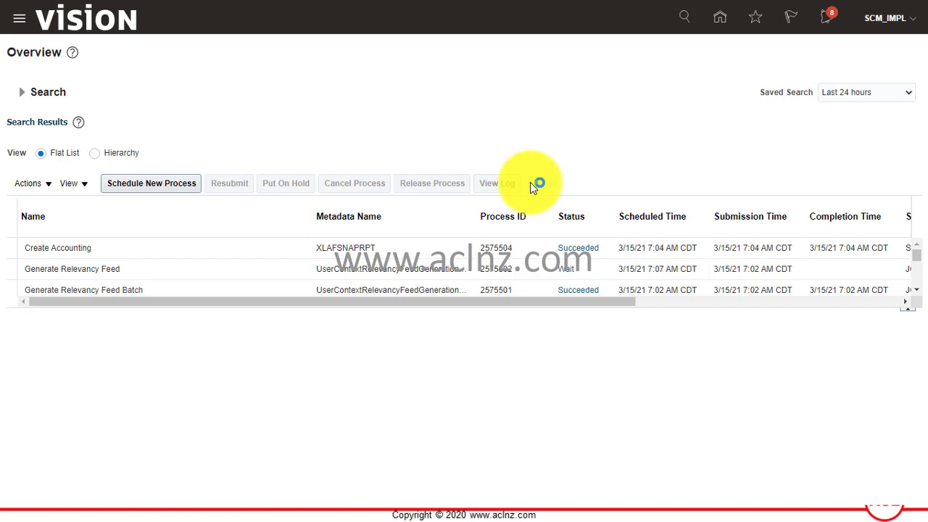
{"action": "scroll", "coordinate": [313, 260], "scroll_direction": "down", "scroll_amount": 2}
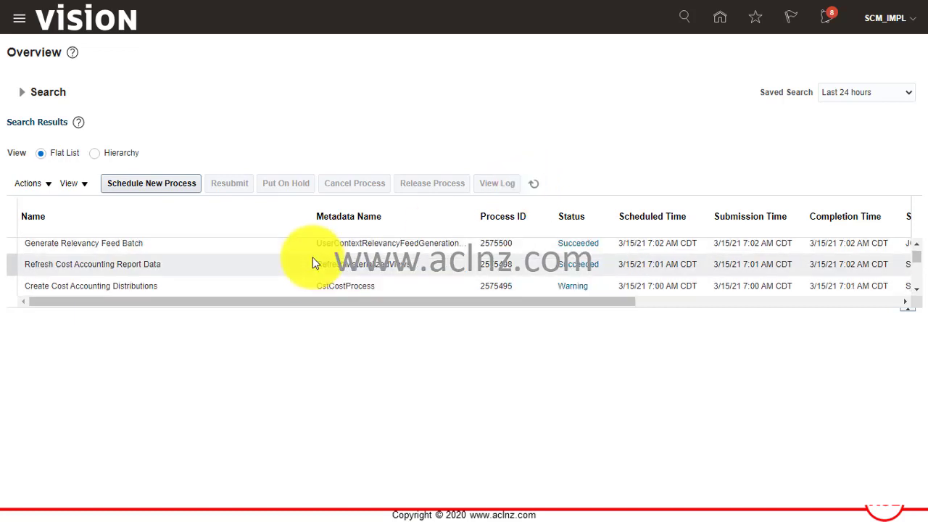
{"action": "scroll", "coordinate": [312, 261], "scroll_direction": "down", "scroll_amount": 2}
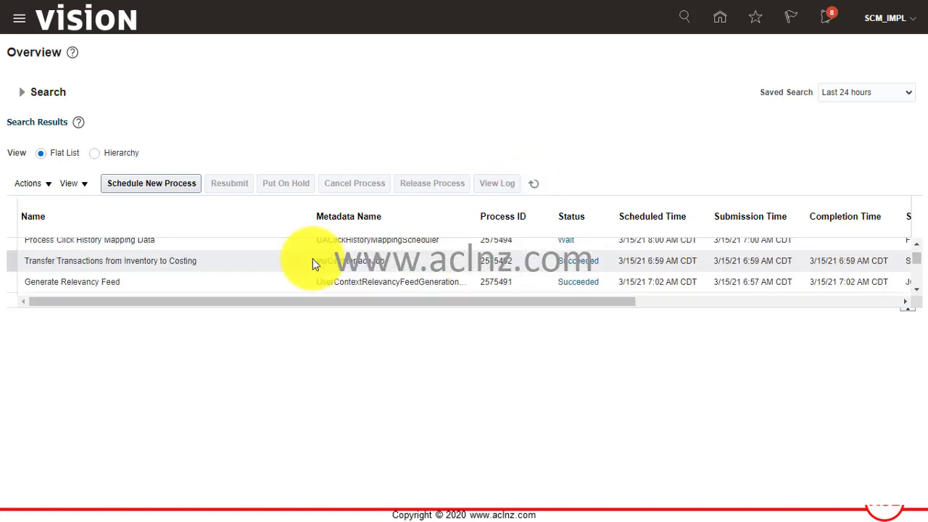
{"action": "scroll", "coordinate": [312, 261], "scroll_direction": "up", "scroll_amount": 5}
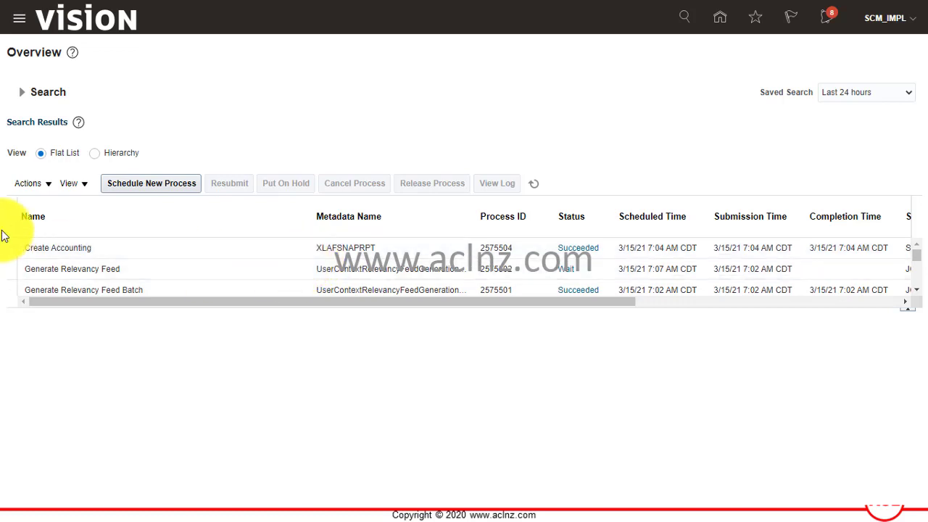
Go to the Inventory Management work area and open the Review Completed Transactions task
{"action": "left_click", "coordinate": [24, 24]}
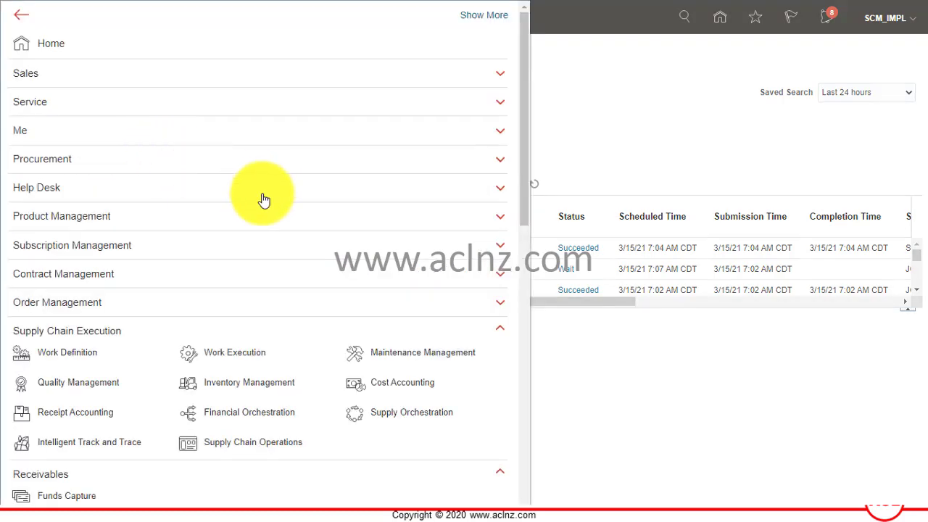
{"action": "left_click", "coordinate": [264, 382]}
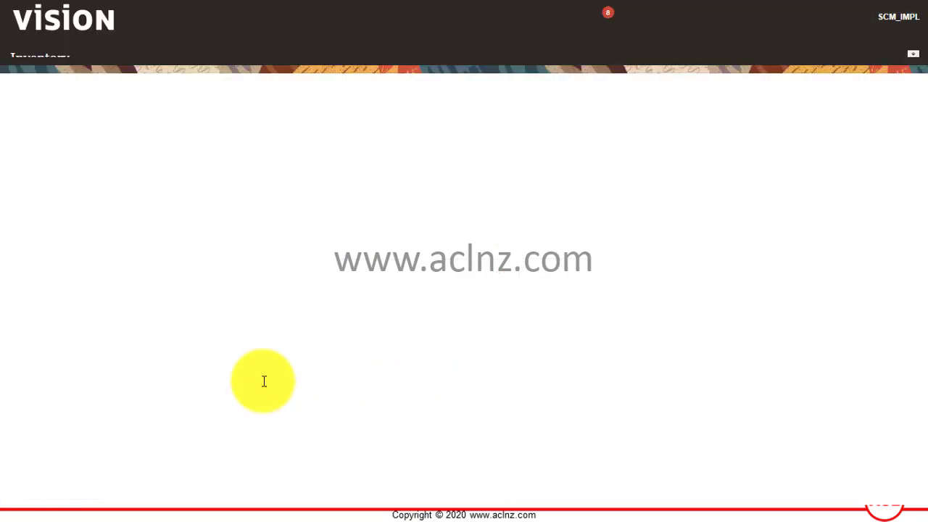
{"action": "left_click", "coordinate": [918, 152]}
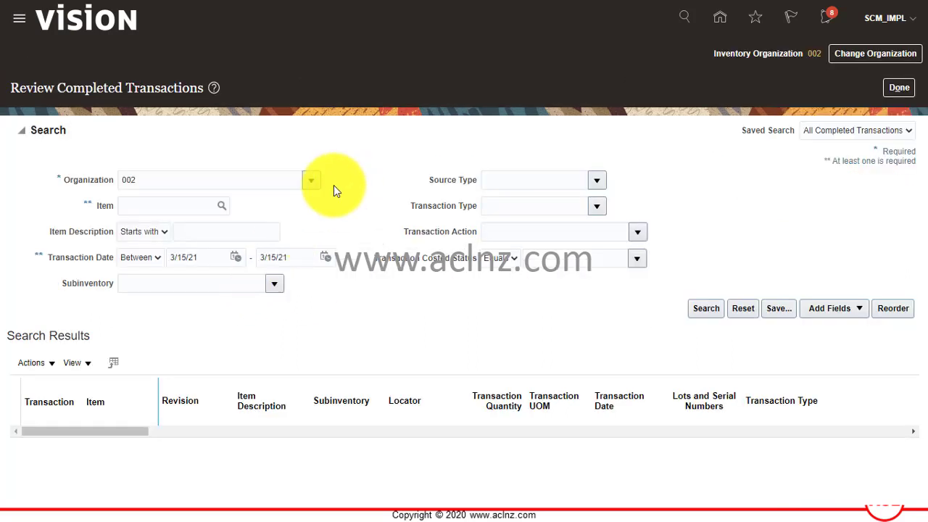
Search the completed transactions of organization 002 for item CM2151031, check the transaction type, and close the review
{"action": "left_click", "coordinate": [197, 209]}
{"action": "type", "text": "CM2151031"}
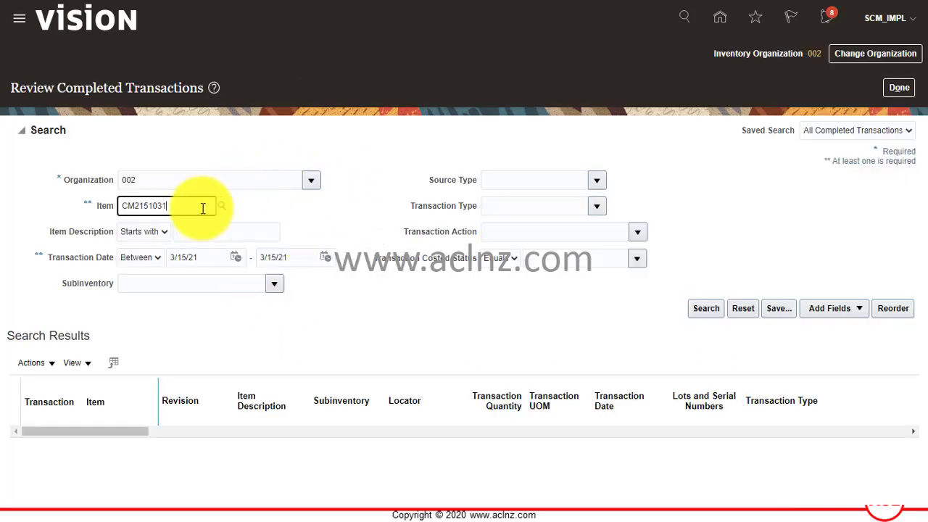
{"action": "left_click", "coordinate": [718, 310]}
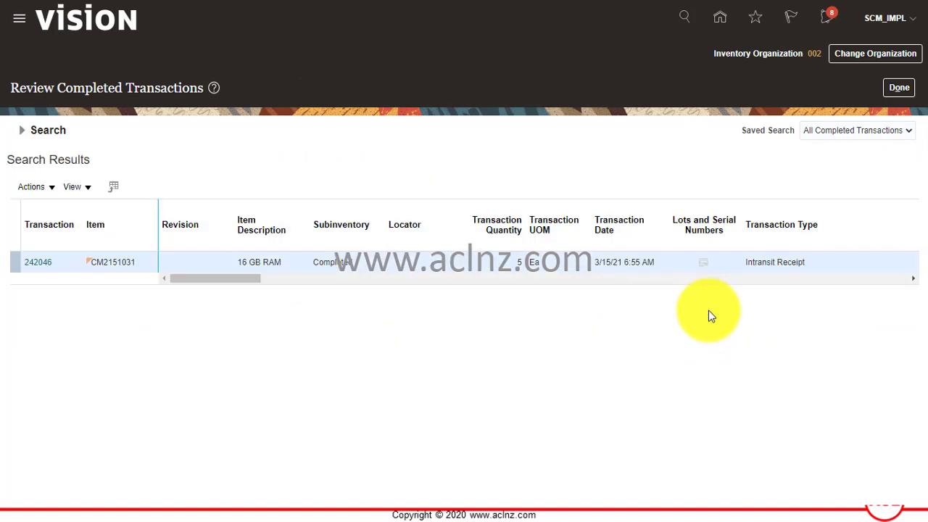
{"action": "triple_click", "coordinate": [759, 263]}
{"action": "left_click", "coordinate": [778, 321]}
{"action": "left_click", "coordinate": [897, 88]}
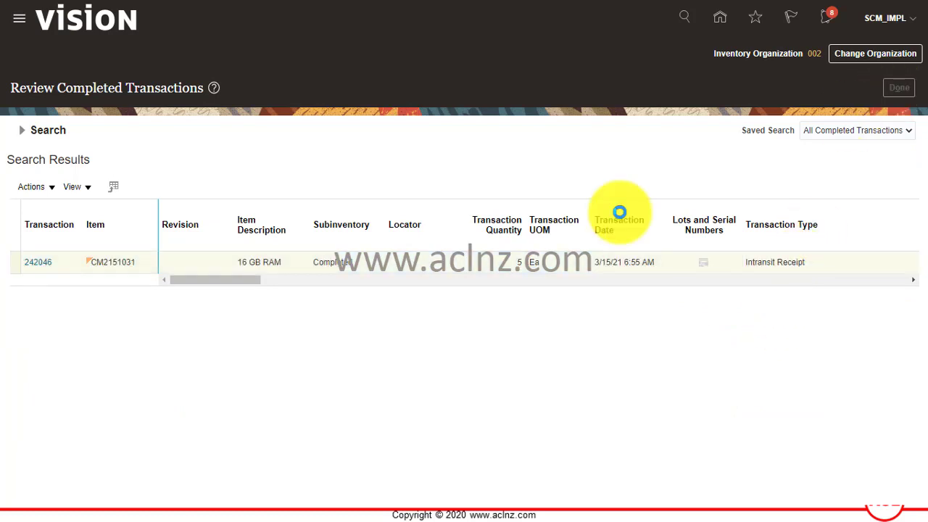